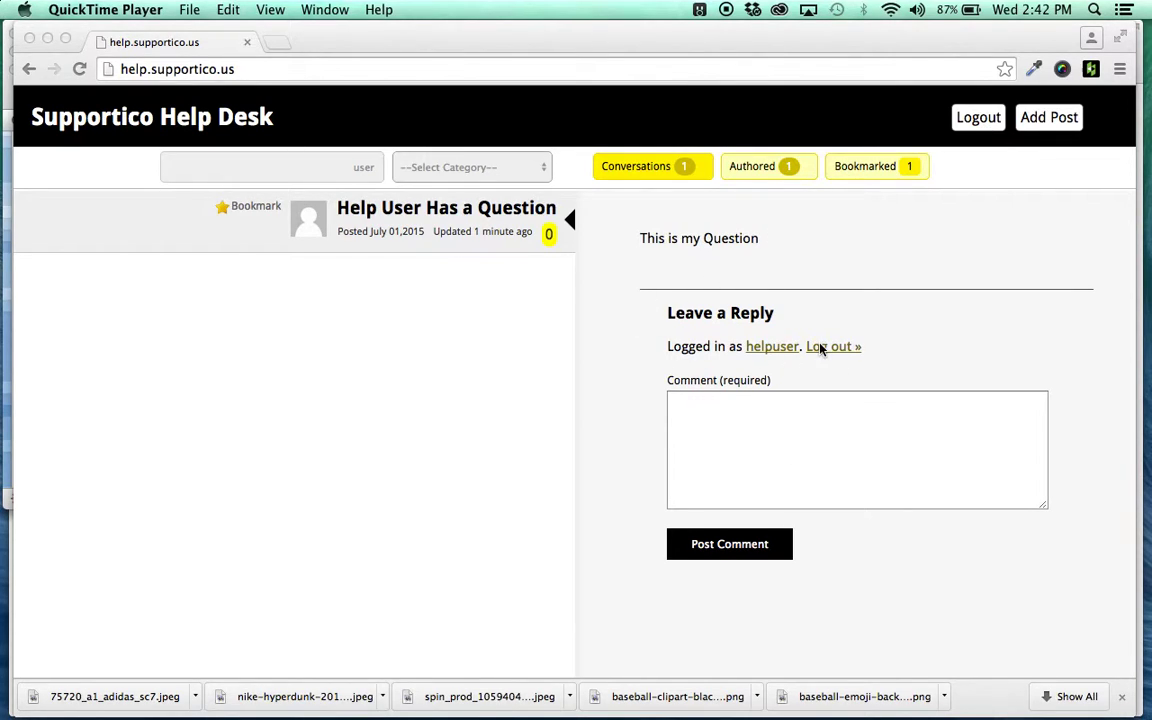
# - In Chrome, log out of the help-user account and sign in with the admin username and password
pyautogui.click(976, 120)
pyautogui.click(976, 120)
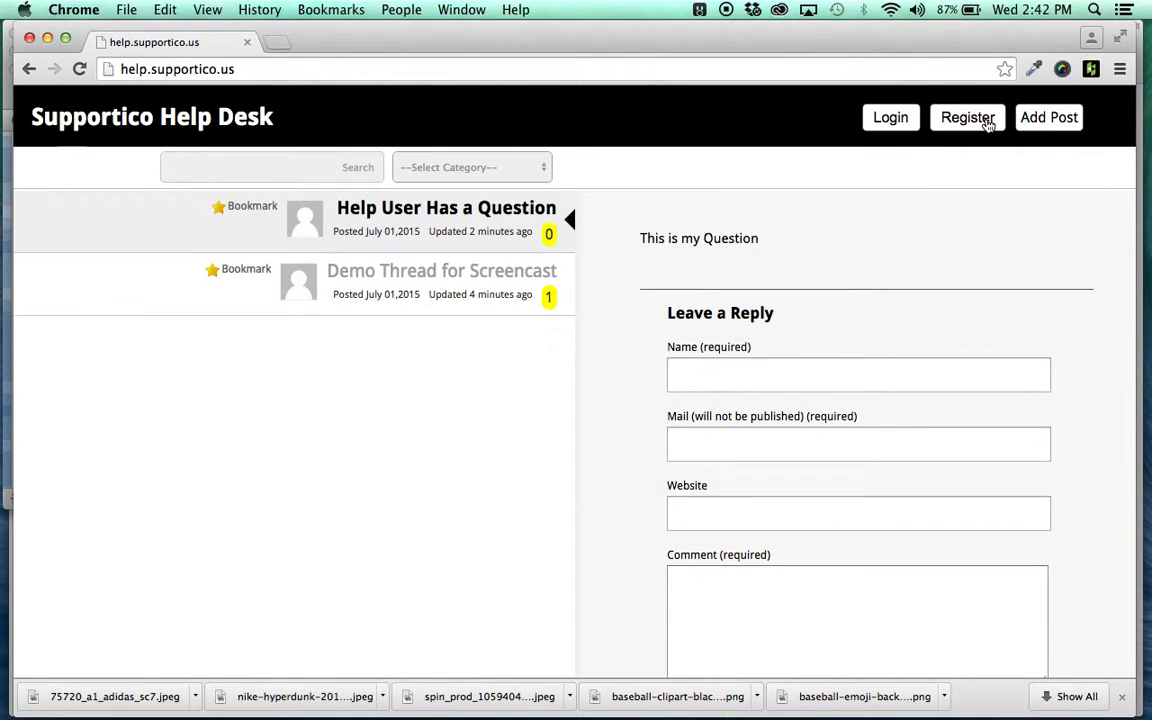
pyautogui.click(891, 119)
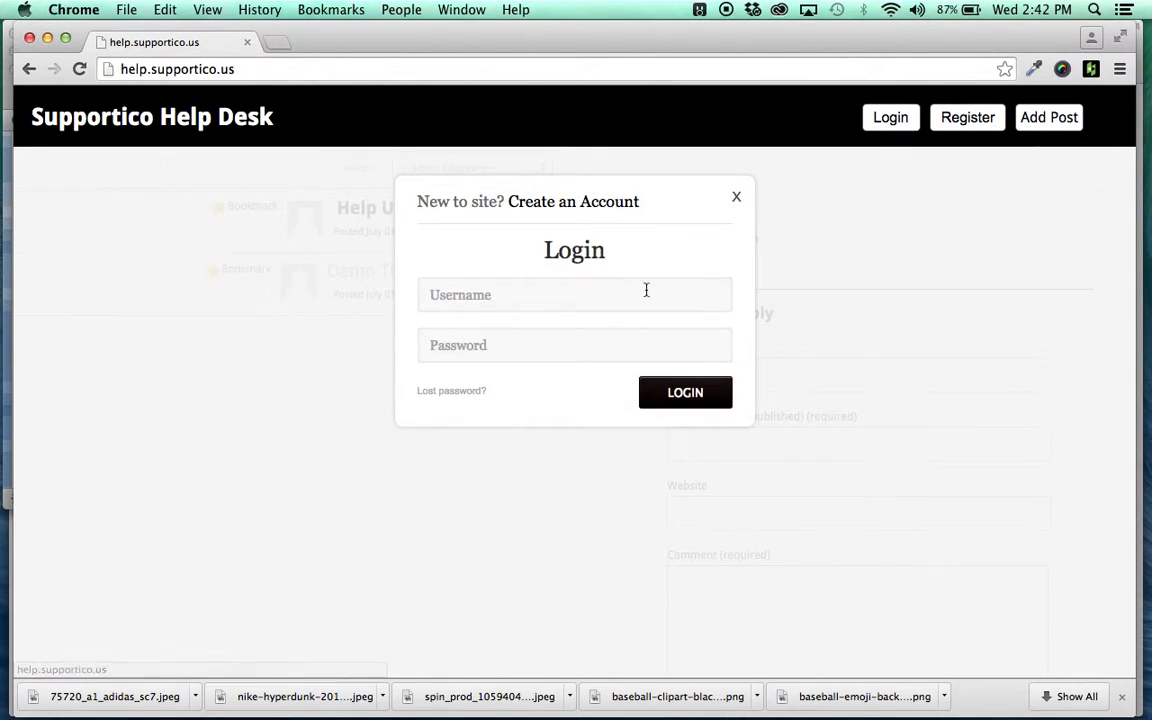
pyautogui.click(637, 296)
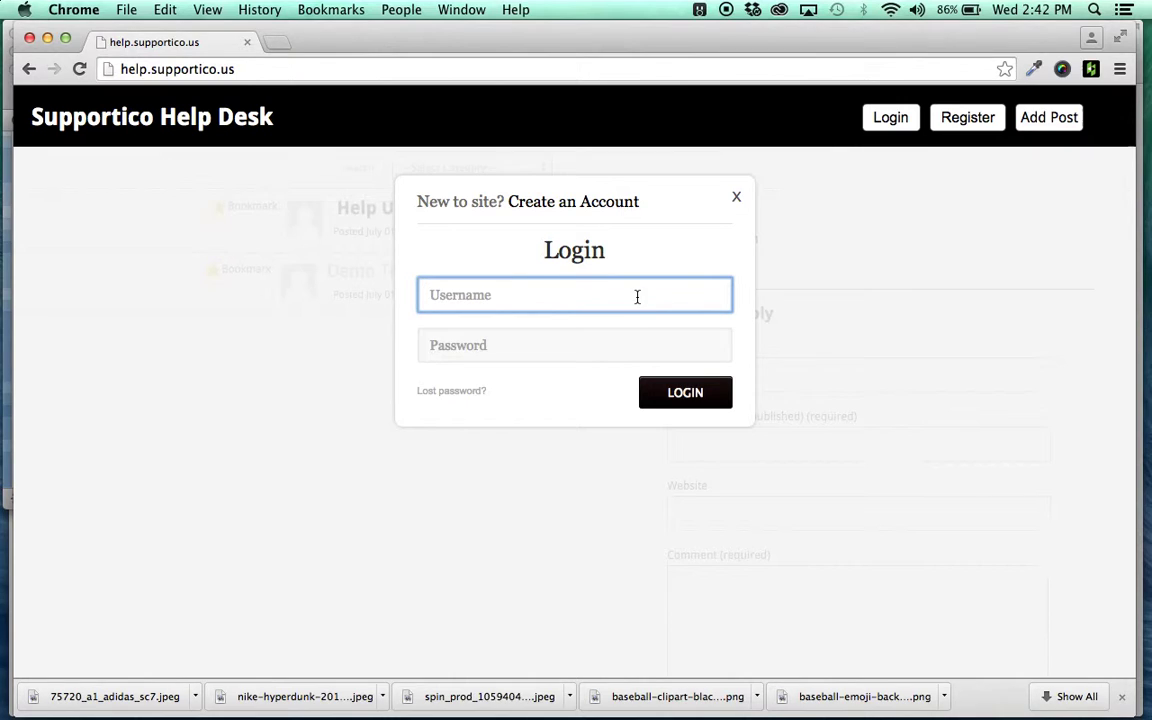
pyautogui.write('help')
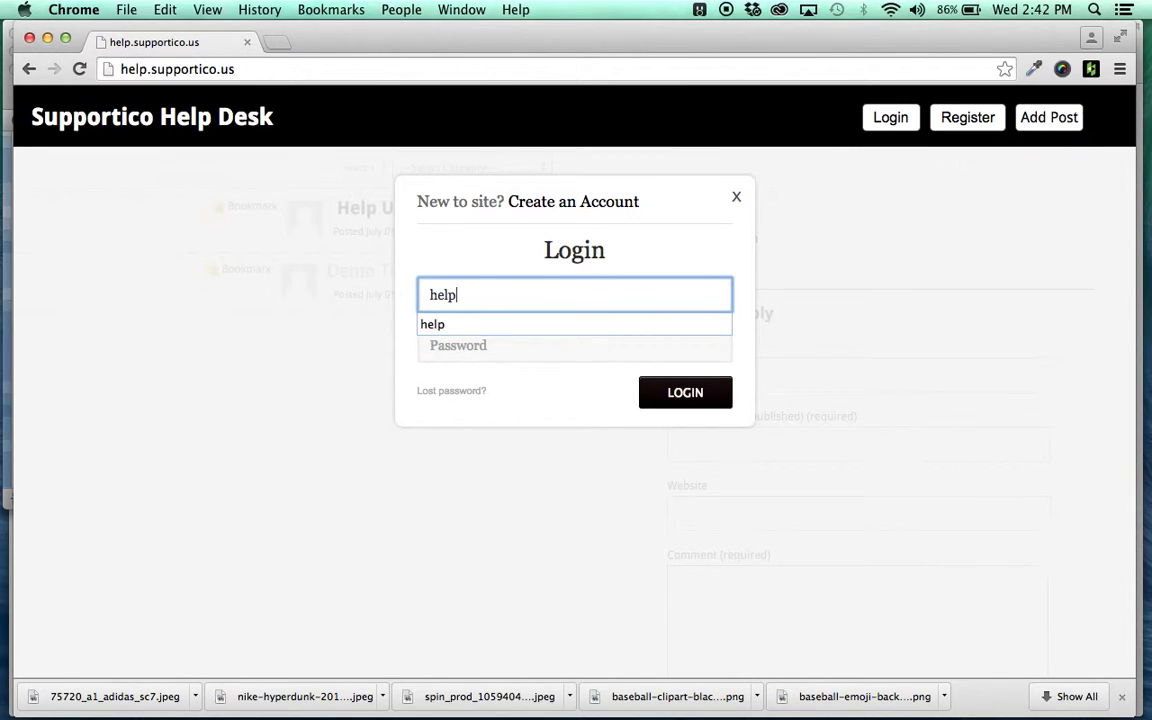
pyautogui.press('Tab')
pyautogui.write('*******')
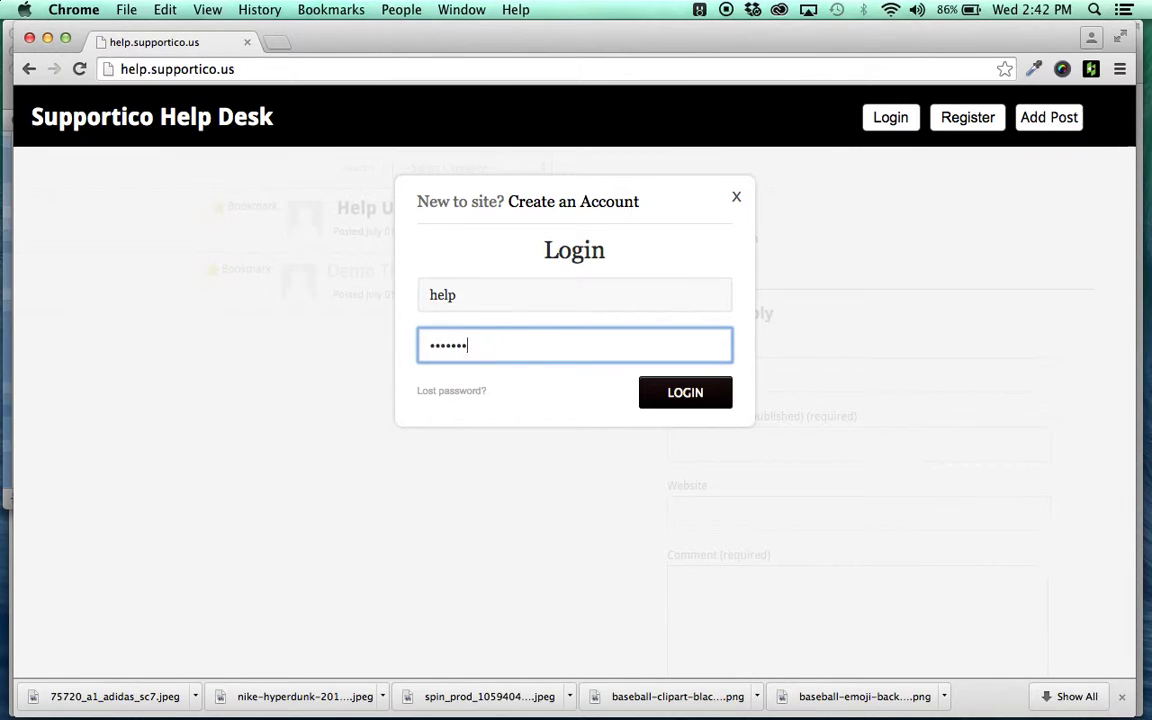
pyautogui.click(697, 394)
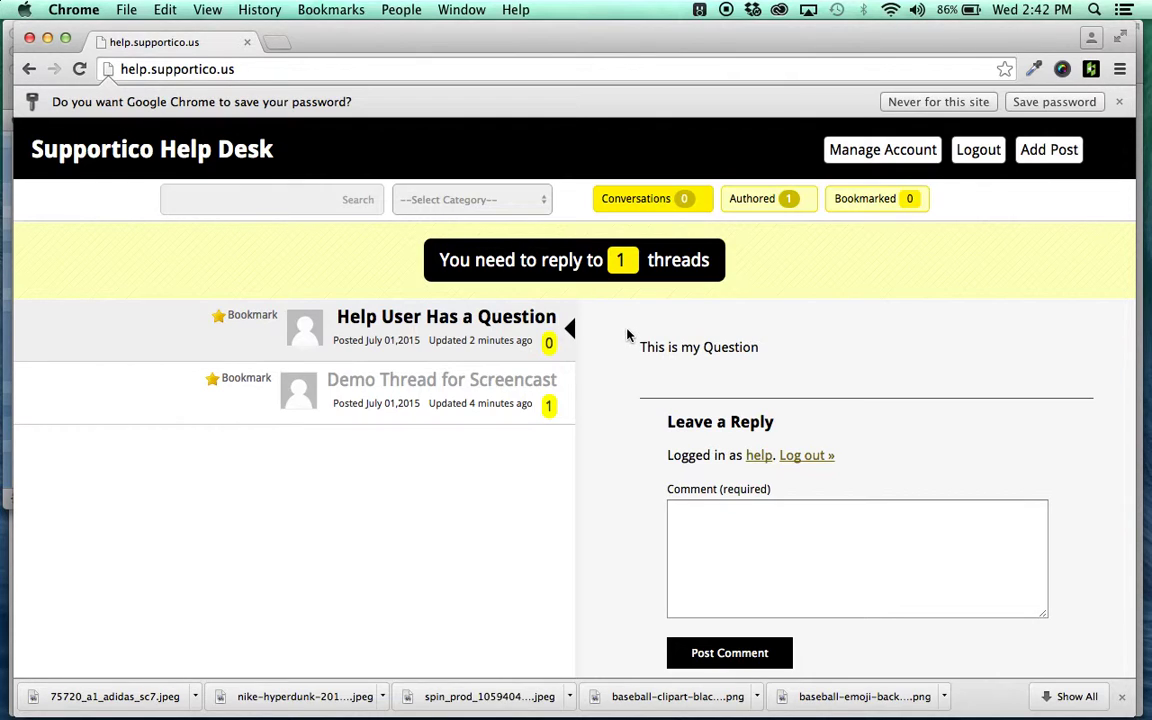
# - Open the Demo Thread for Screencast from the yellow '1' reply-needed badge
pyautogui.click(621, 260)
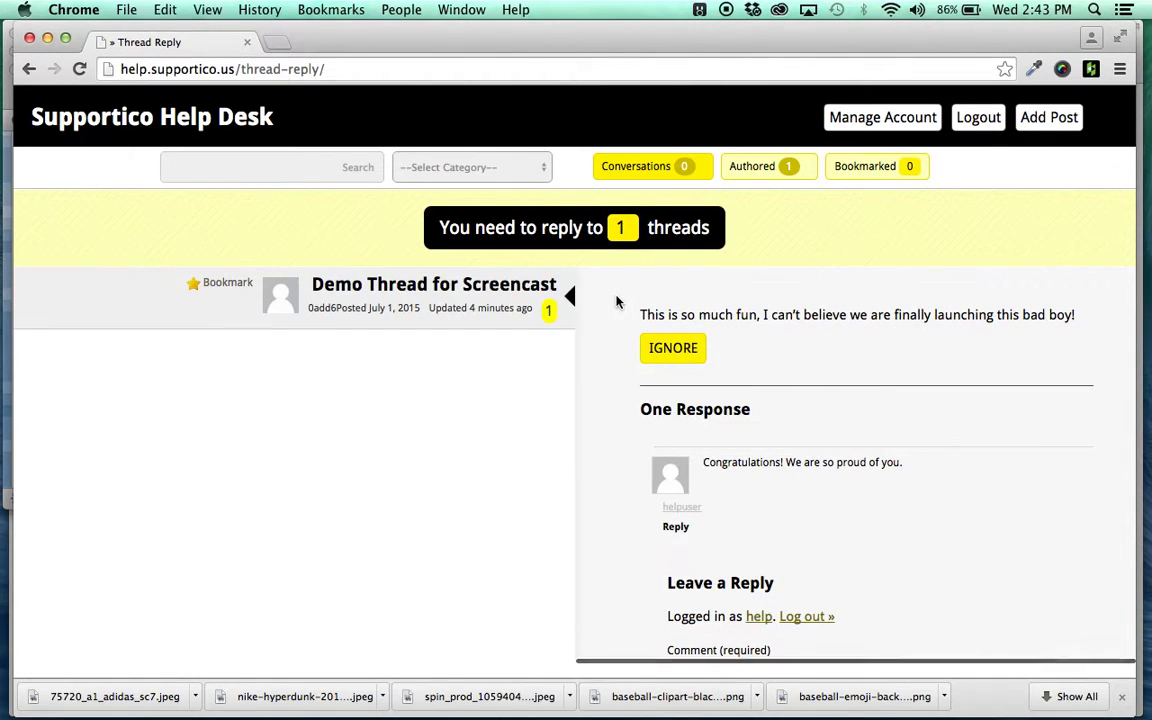
pyautogui.scroll(-2, 640, 360)
pyautogui.scroll(2, 700, 418)
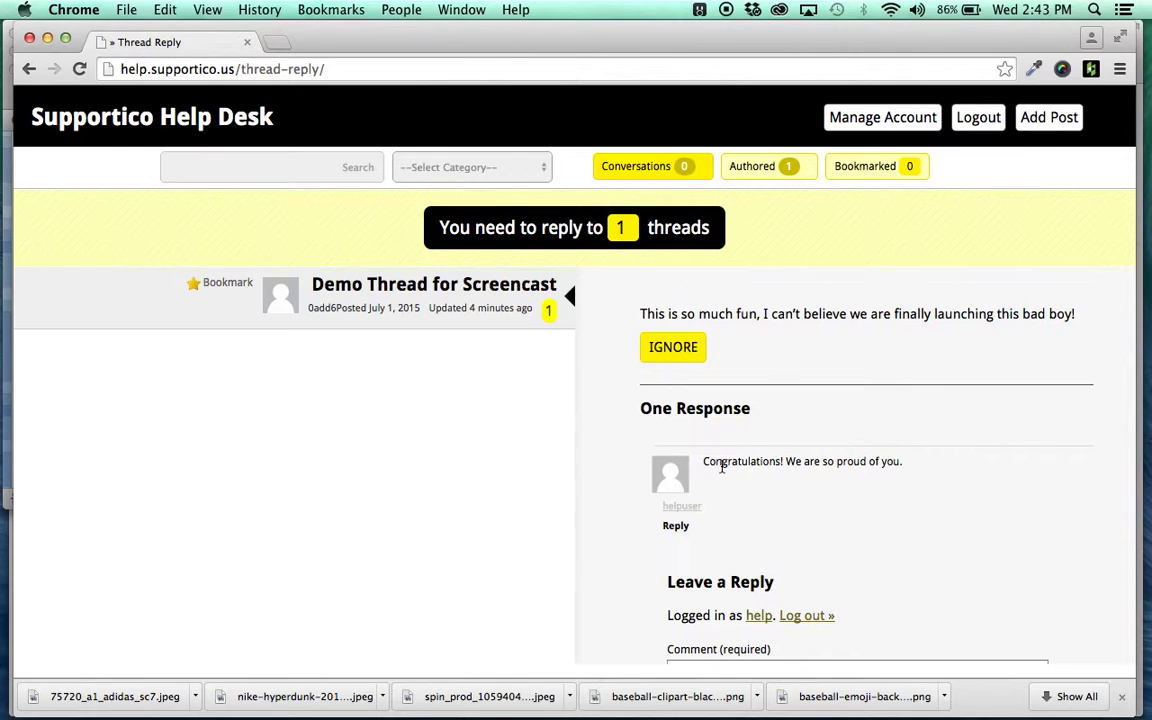
pyautogui.scroll(-3, 722, 467)
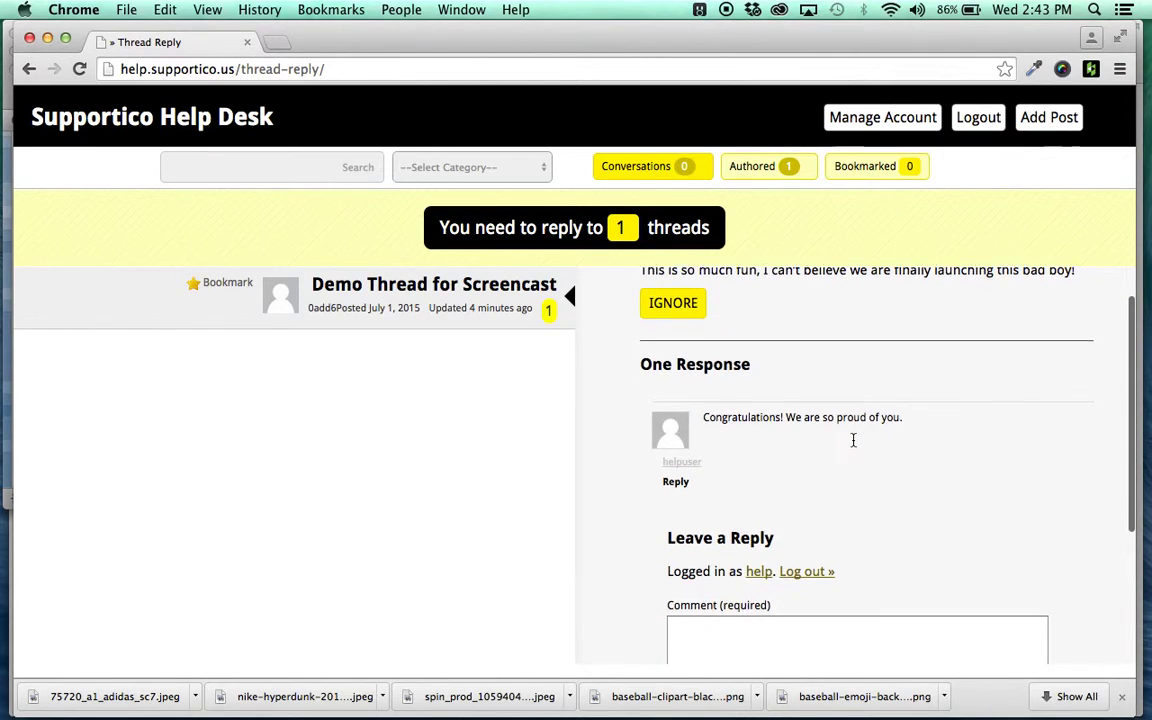
# - Post the comment 'Oh great, thanks for the encouragement. Much appreciated!', correcting a typo first
pyautogui.click(795, 627)
pyautogui.write('Oh g')
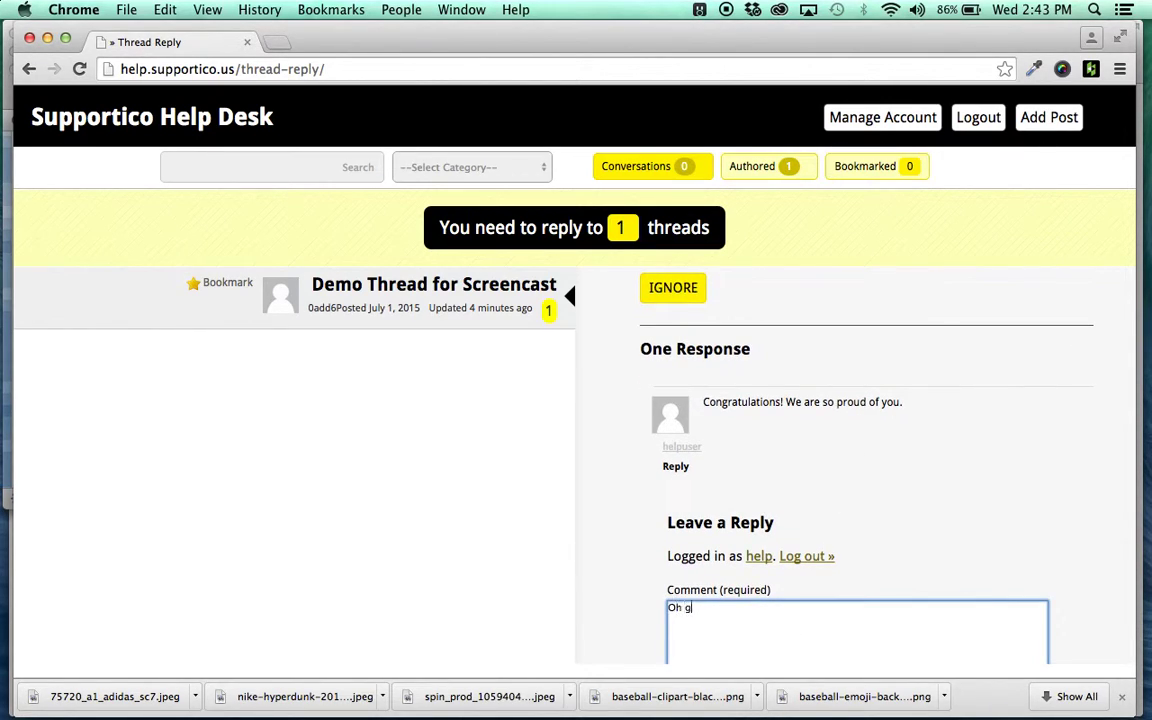
pyautogui.write('reat, thanks for the encouragement.')
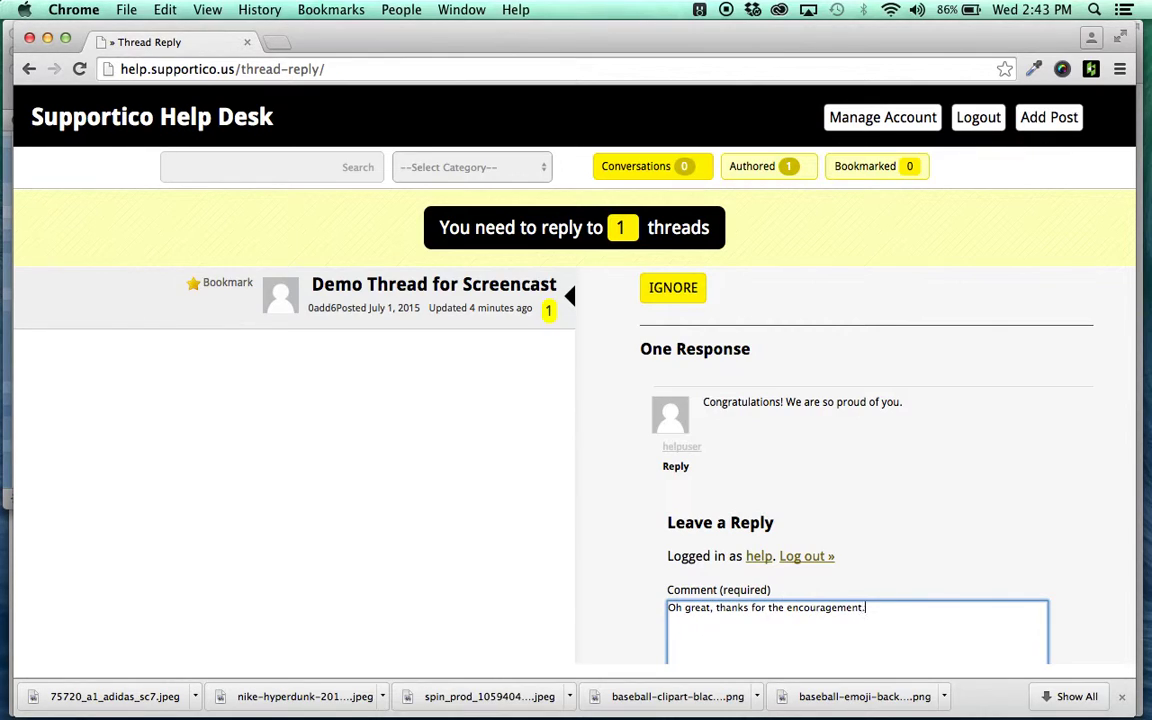
pyautogui.write(' Much appreciated!')
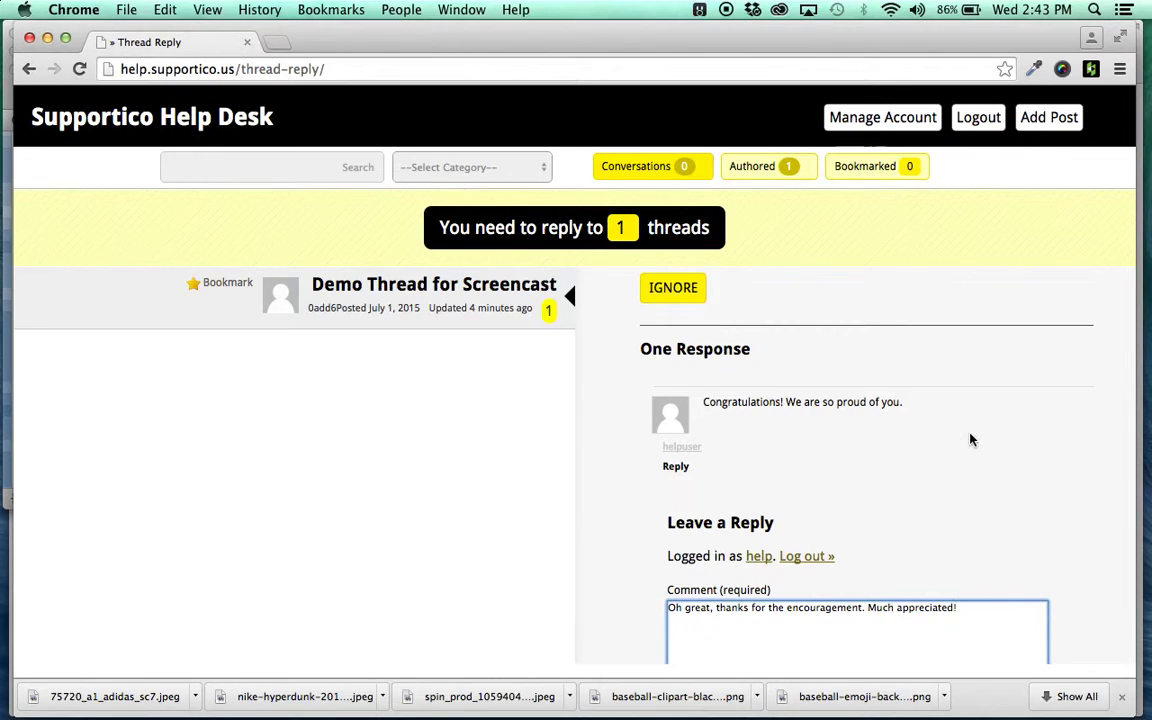
pyautogui.scroll(-3, 900, 470)
pyautogui.click(745, 553)
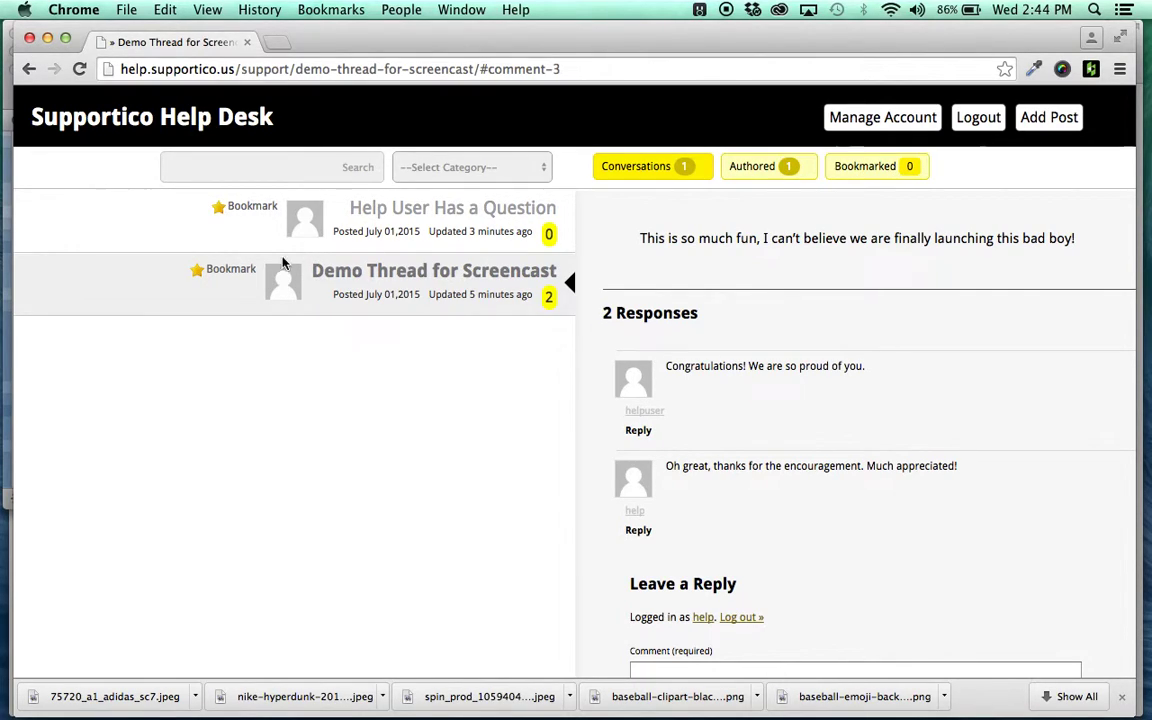
# - Bookmark then unbookmark 'Help User Has a Question', then log out of the admin account
pyautogui.click(250, 210)
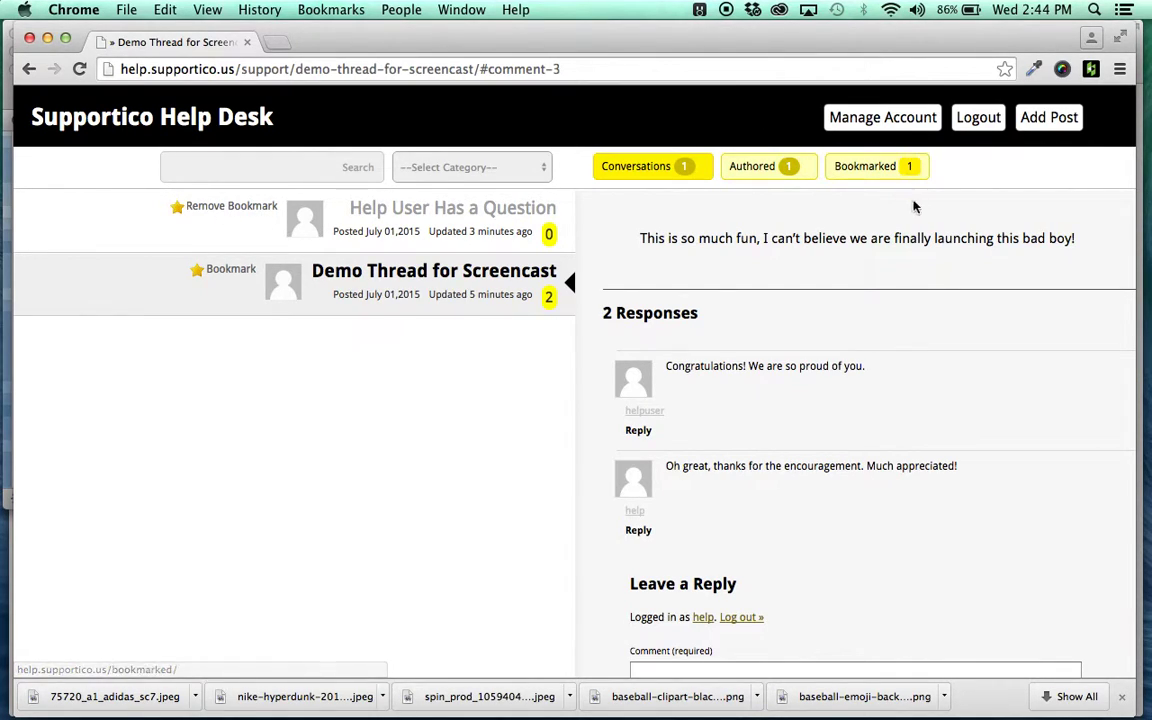
pyautogui.click(245, 212)
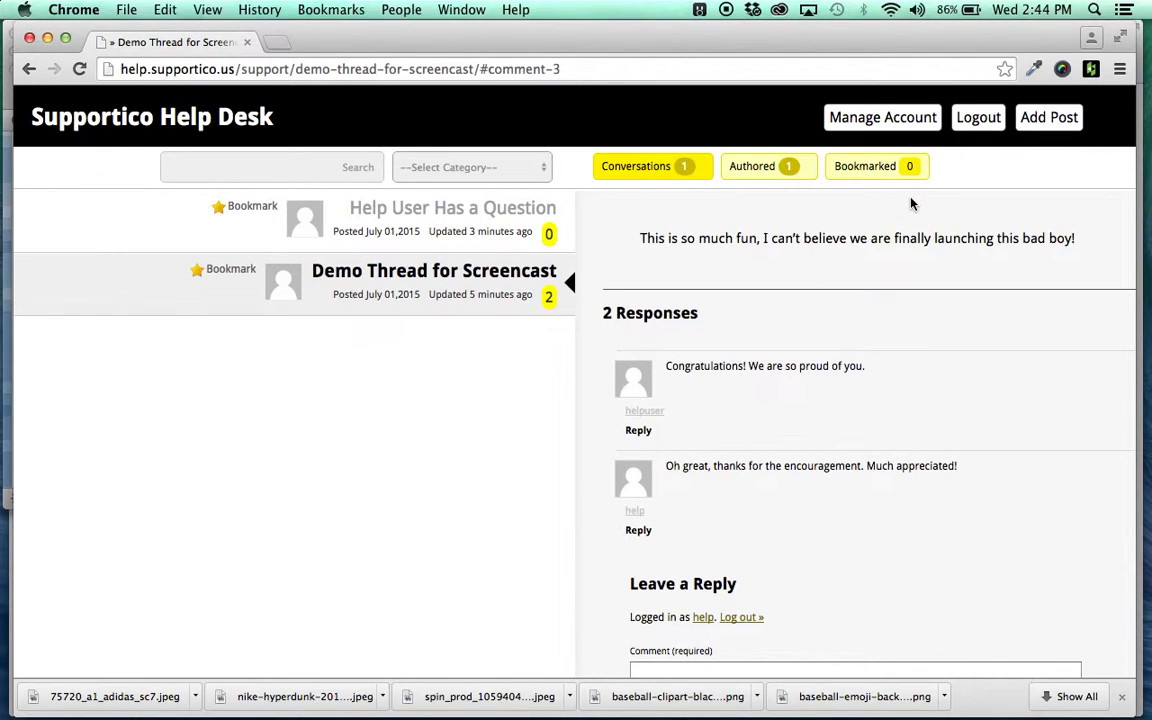
pyautogui.click(977, 121)
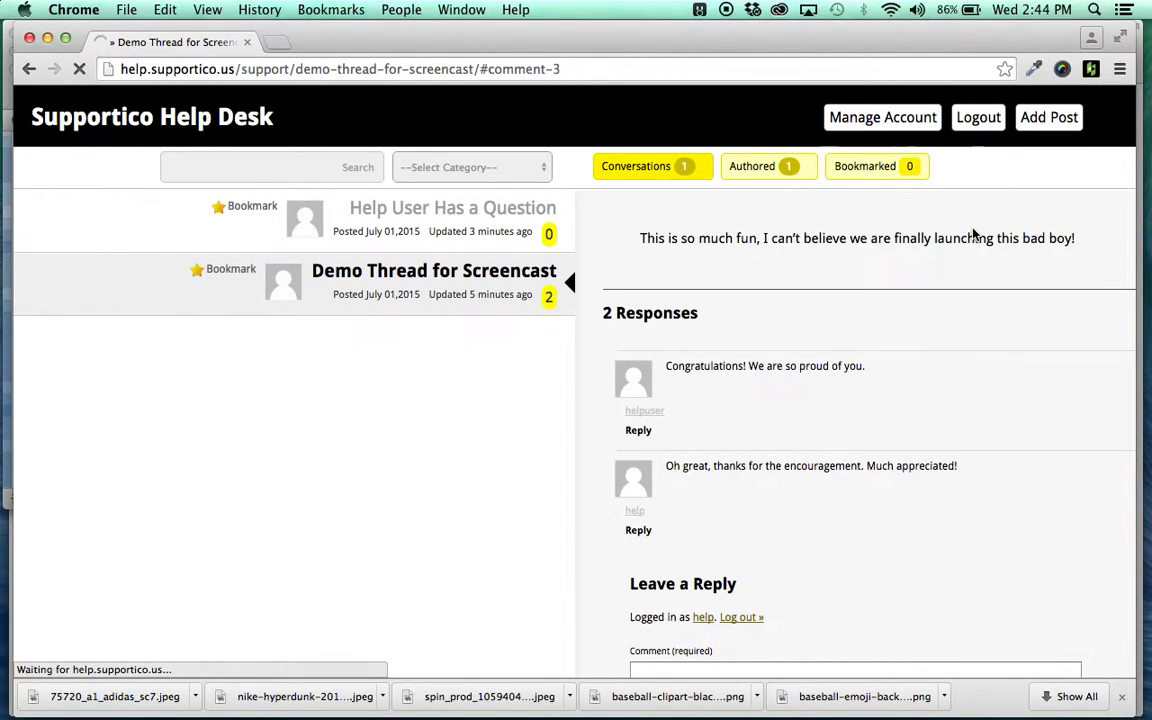
# - Log in with the help-user username and password
pyautogui.click(888, 117)
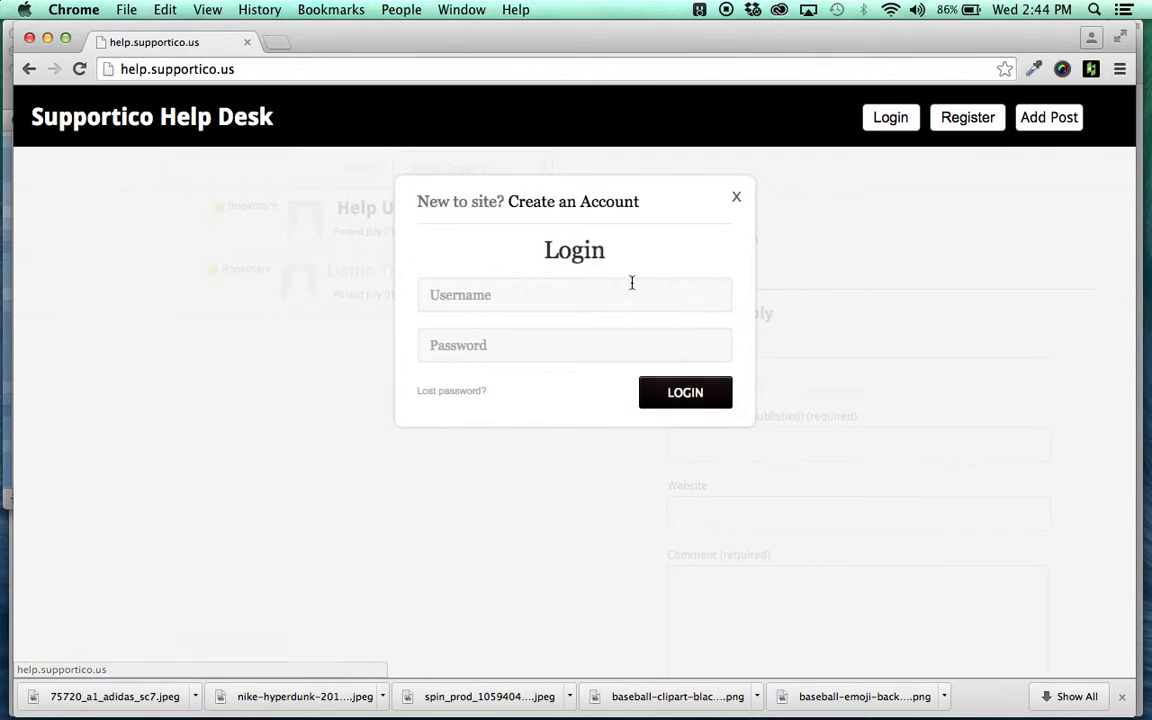
pyautogui.click(578, 293)
pyautogui.write('help')
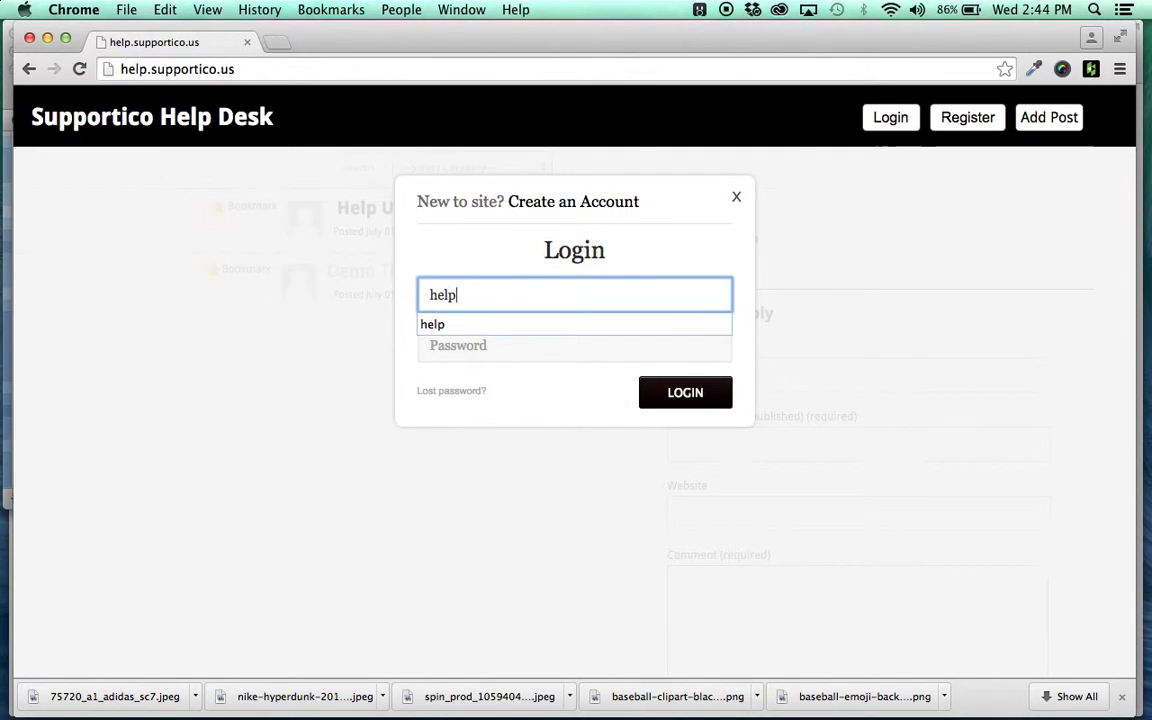
pyautogui.write('user')
pyautogui.press('Tab')
pyautogui.write('•••••••••')
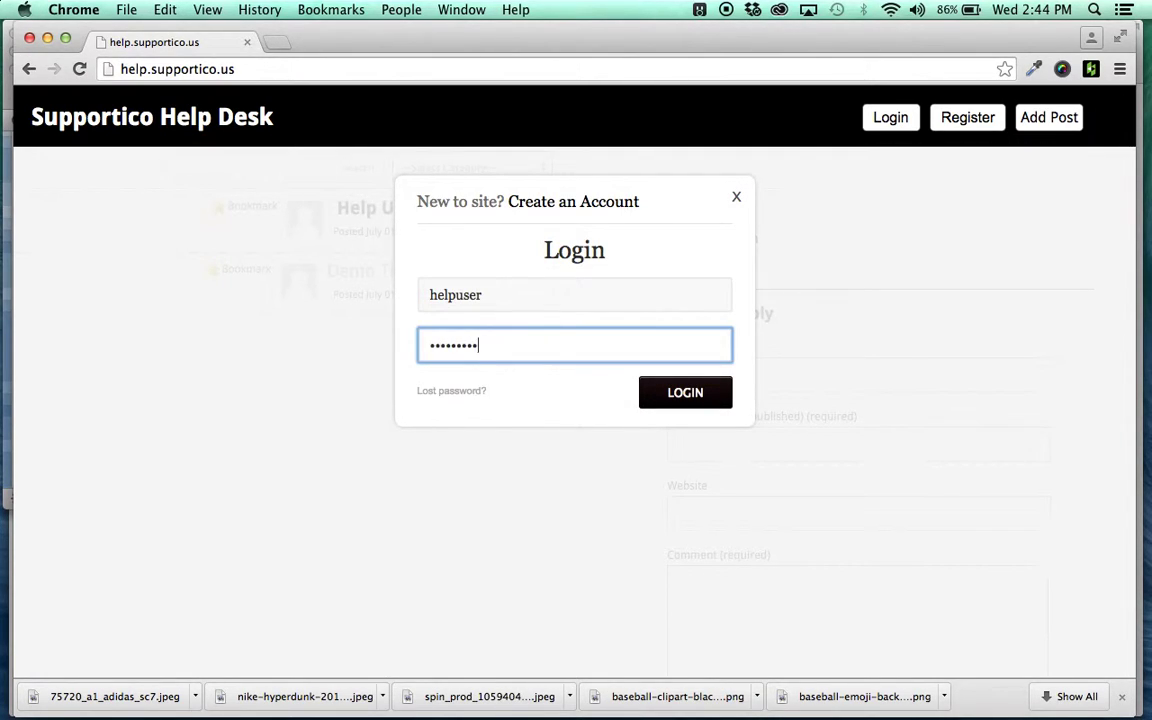
pyautogui.click(687, 392)
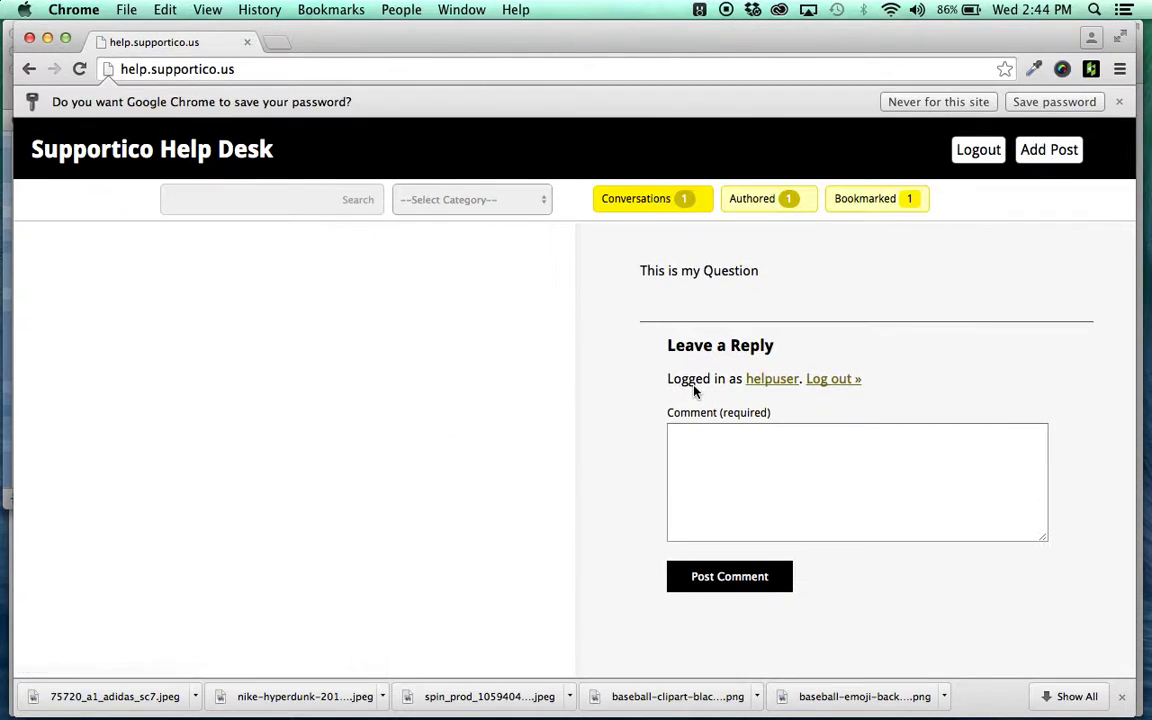
# - Open the Demo Thread for Screencast and reply 'Thumbs up emoticon.' to the admin's comment
pyautogui.click(737, 479)
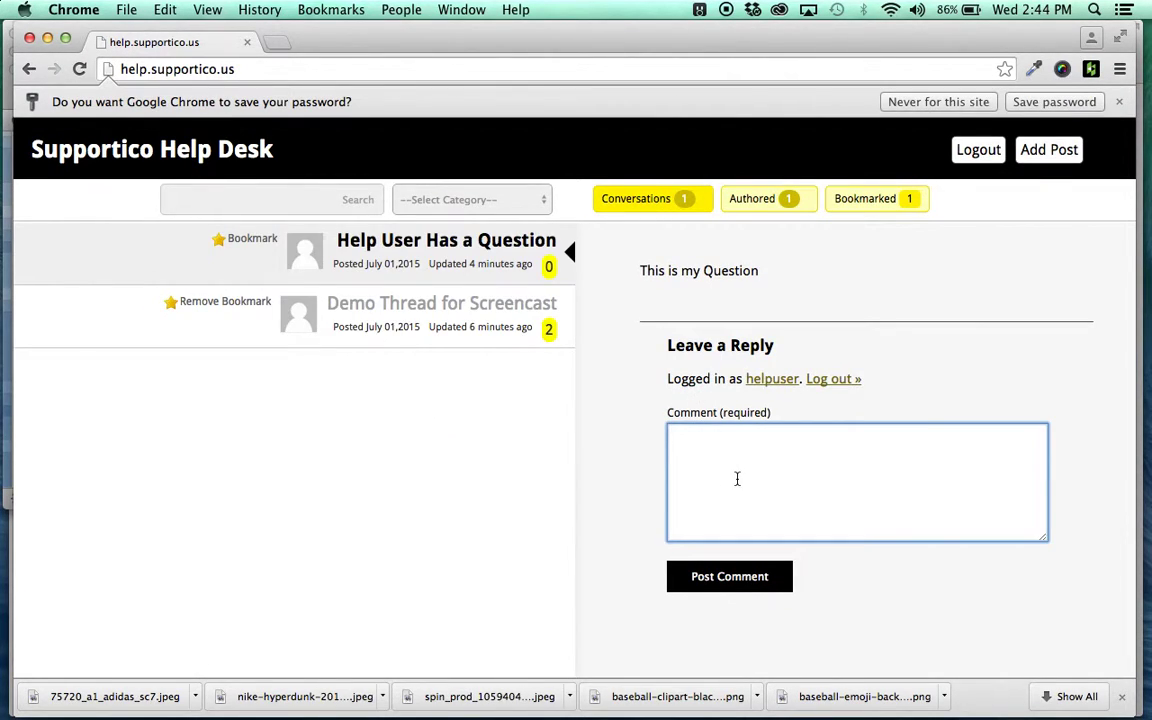
pyautogui.click(452, 300)
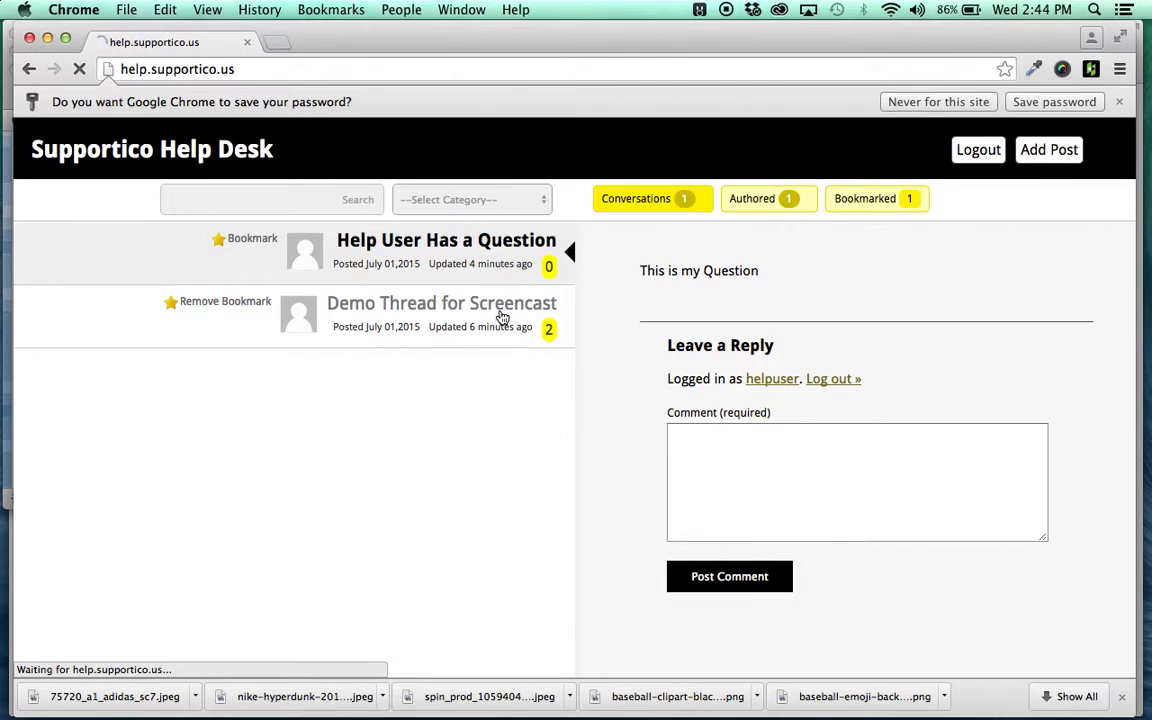
pyautogui.scroll(-5, 640, 340)
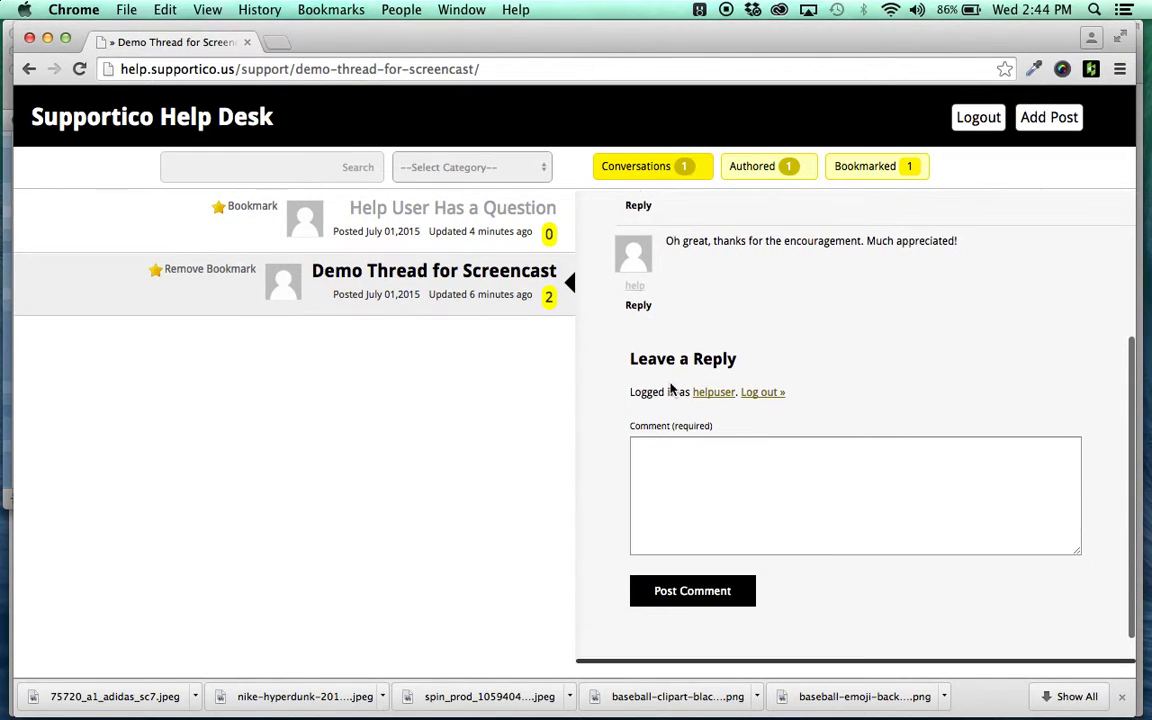
pyautogui.click(643, 306)
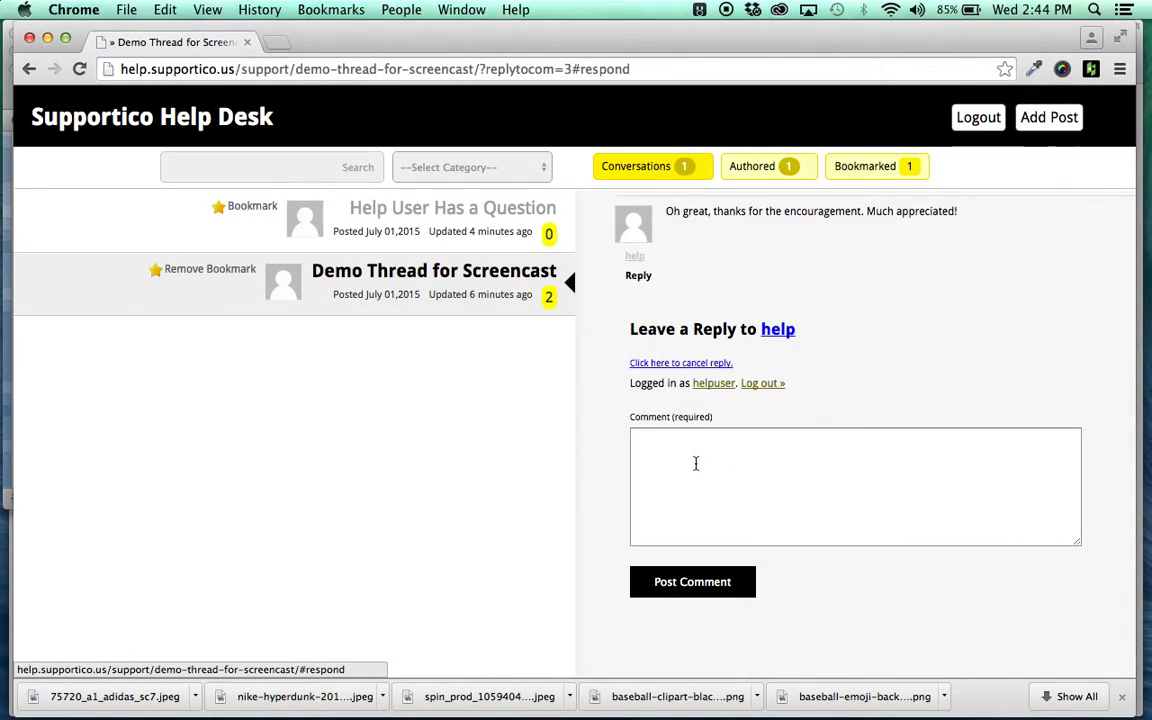
pyautogui.click(698, 464)
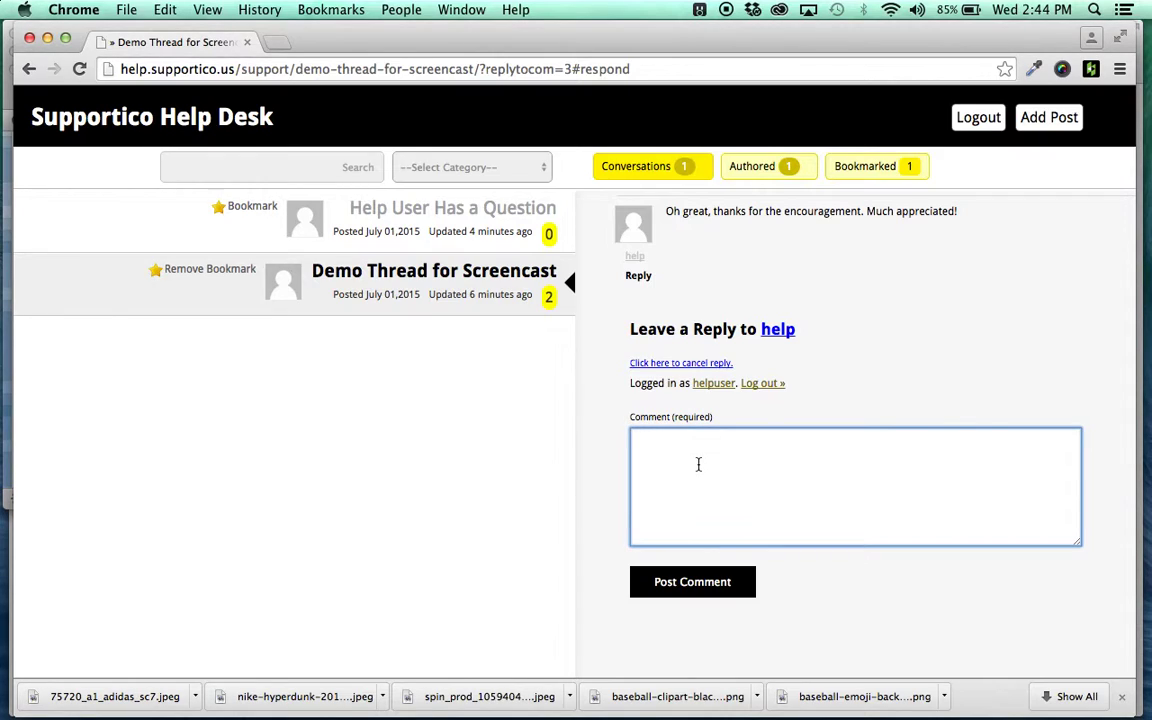
pyautogui.write('M')
pyautogui.write('mp')
pyautogui.write('s up em')
pyautogui.write('oticon.')
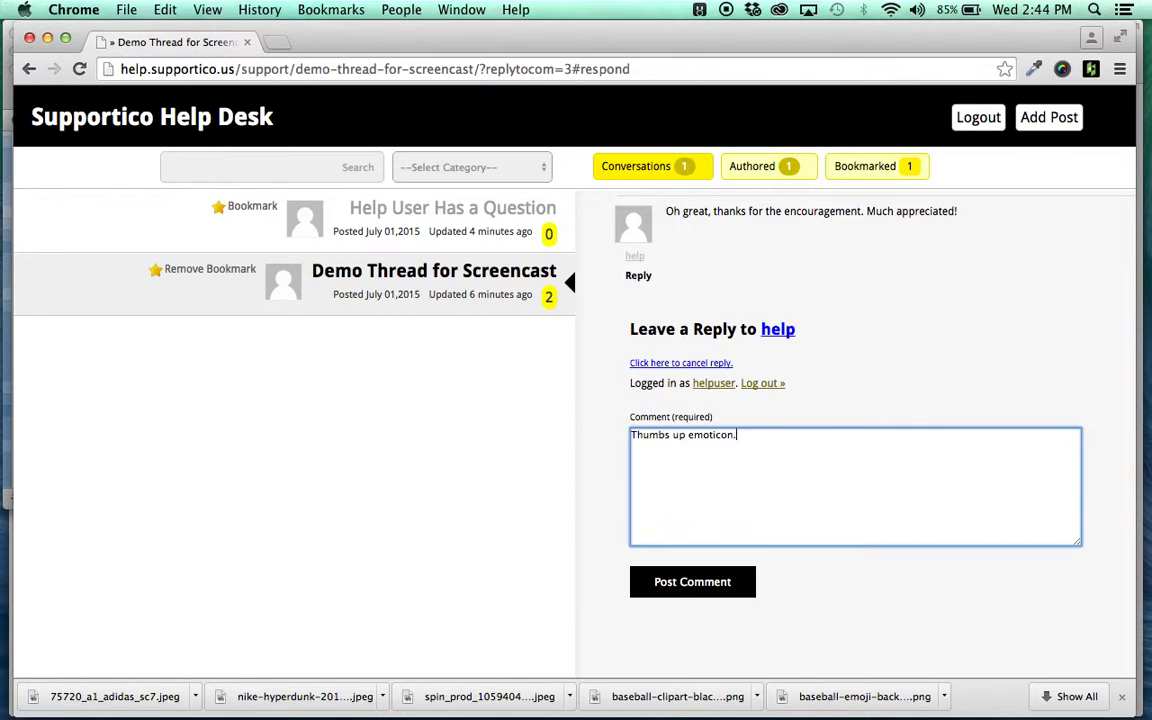
pyautogui.click(690, 582)
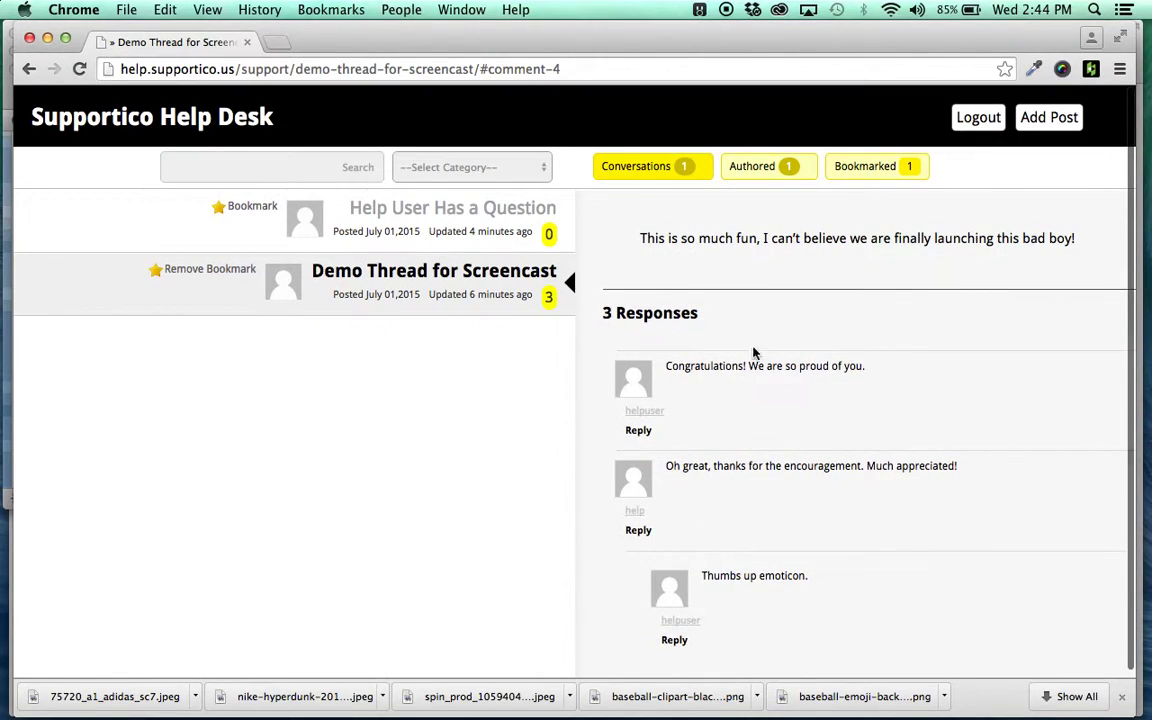
# - Log out and attempt signing in with the other account's username and password
pyautogui.click(980, 118)
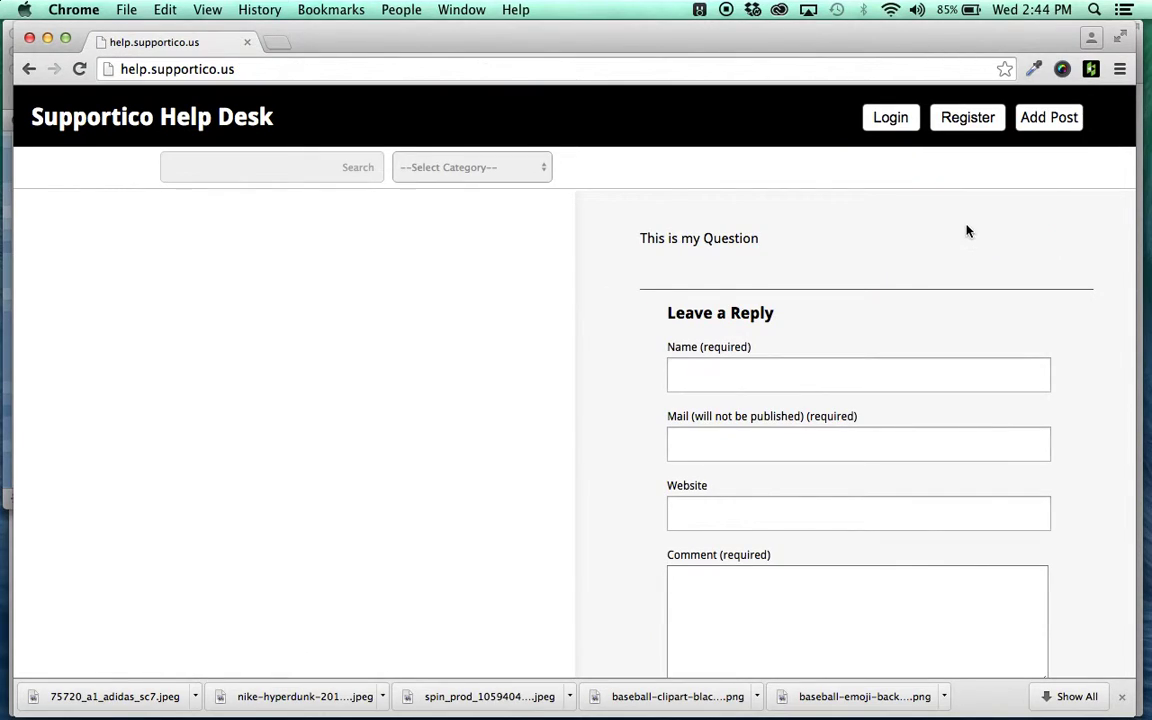
pyautogui.click(891, 118)
pyautogui.click(612, 305)
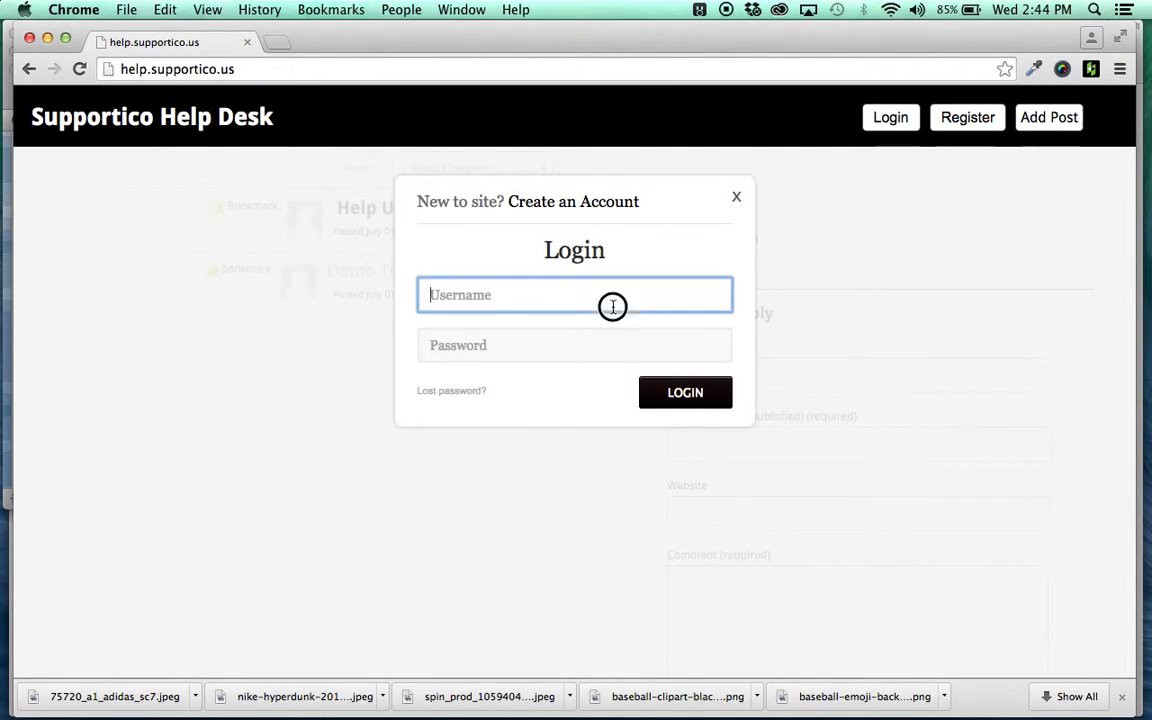
pyautogui.write('help')
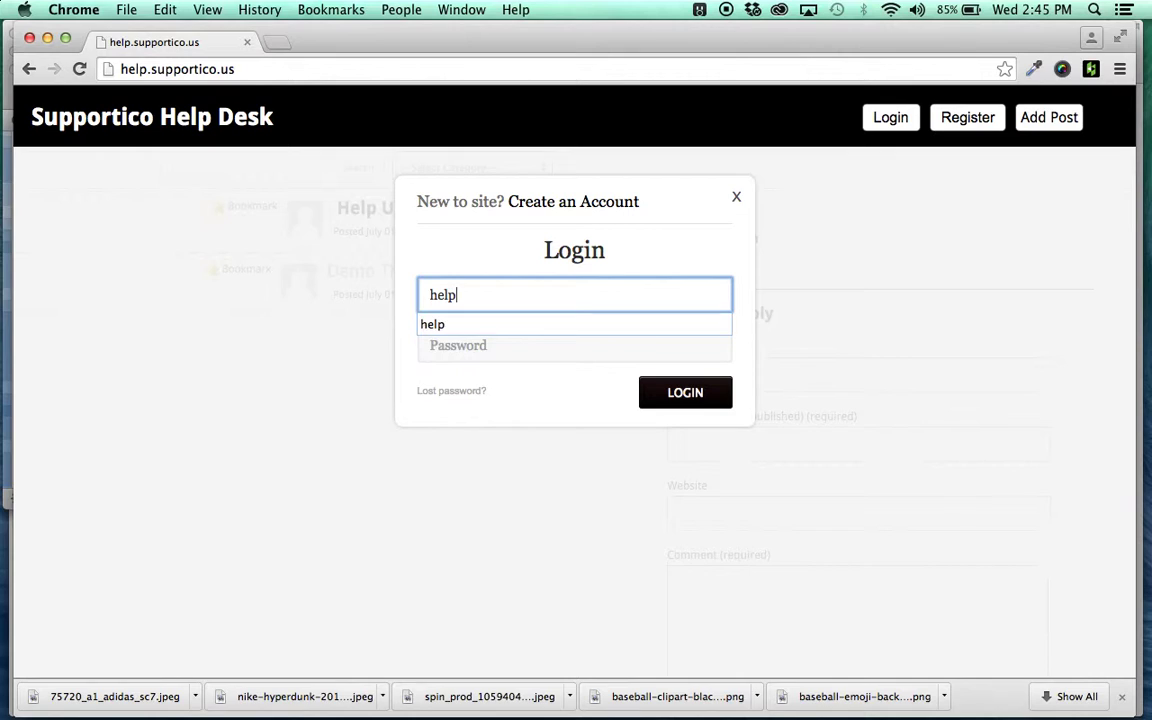
pyautogui.press('Tab')
pyautogui.write('•••••••••')
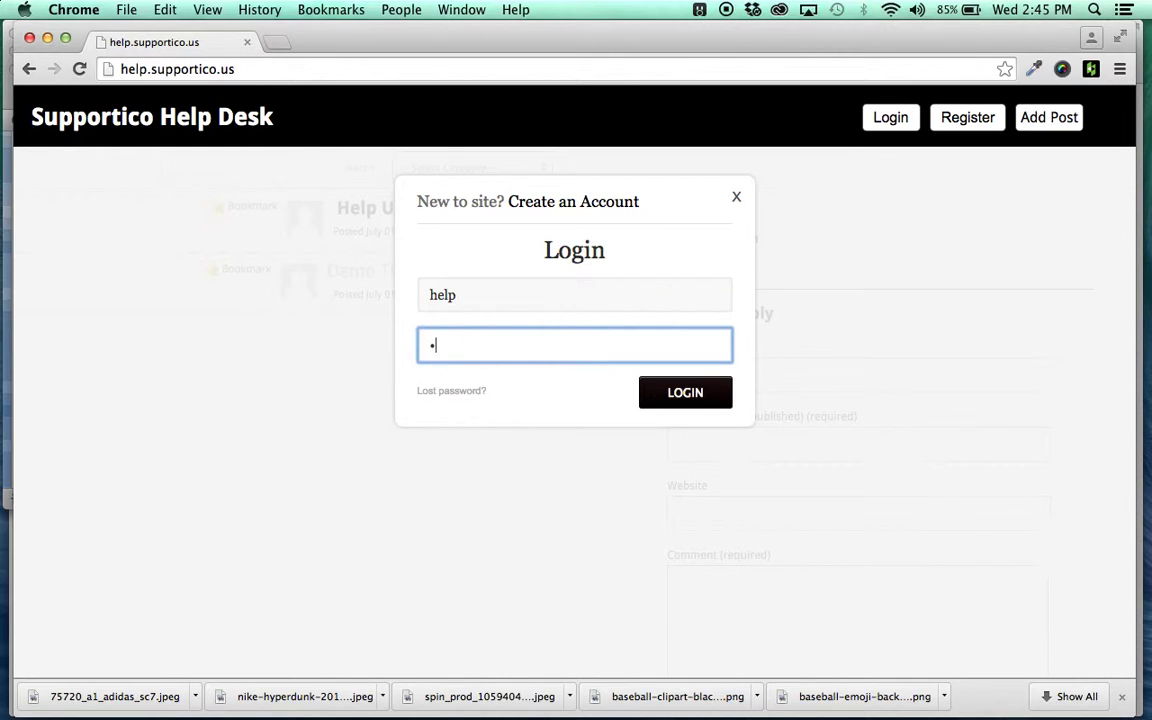
pyautogui.click(674, 392)
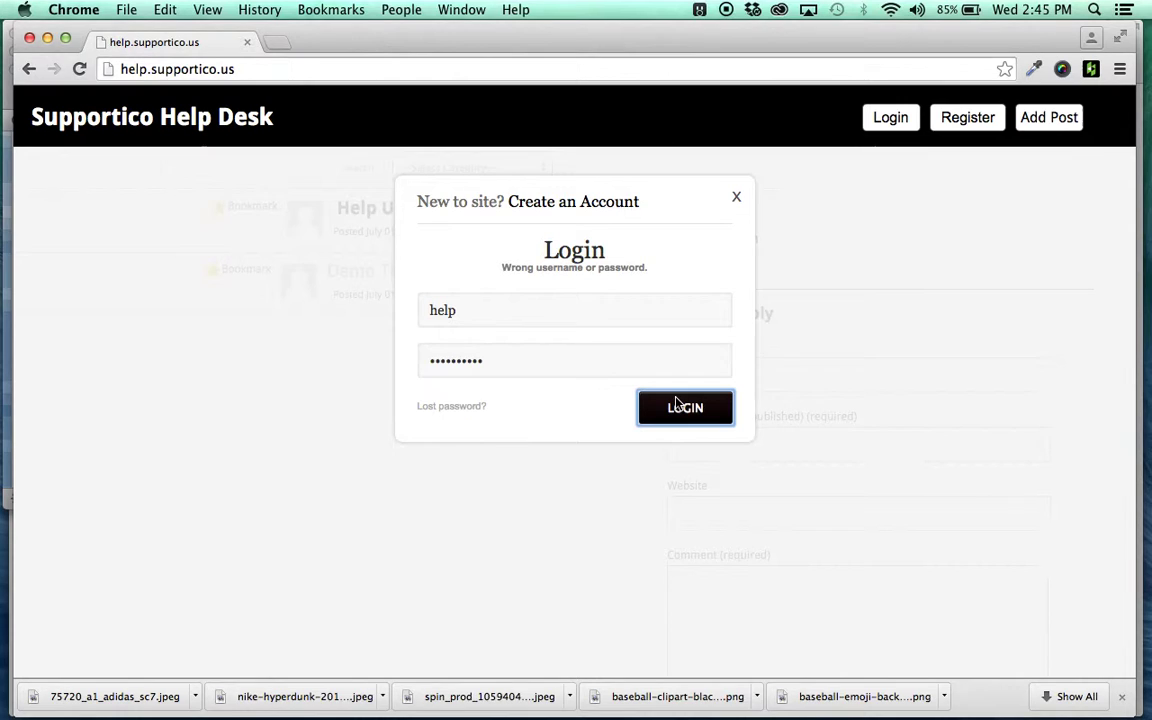
# - Replace the rejected password with the correct one and submit the login
pyautogui.moveTo(563, 363); pyautogui.dragTo(365, 363)
pyautogui.write('••••')
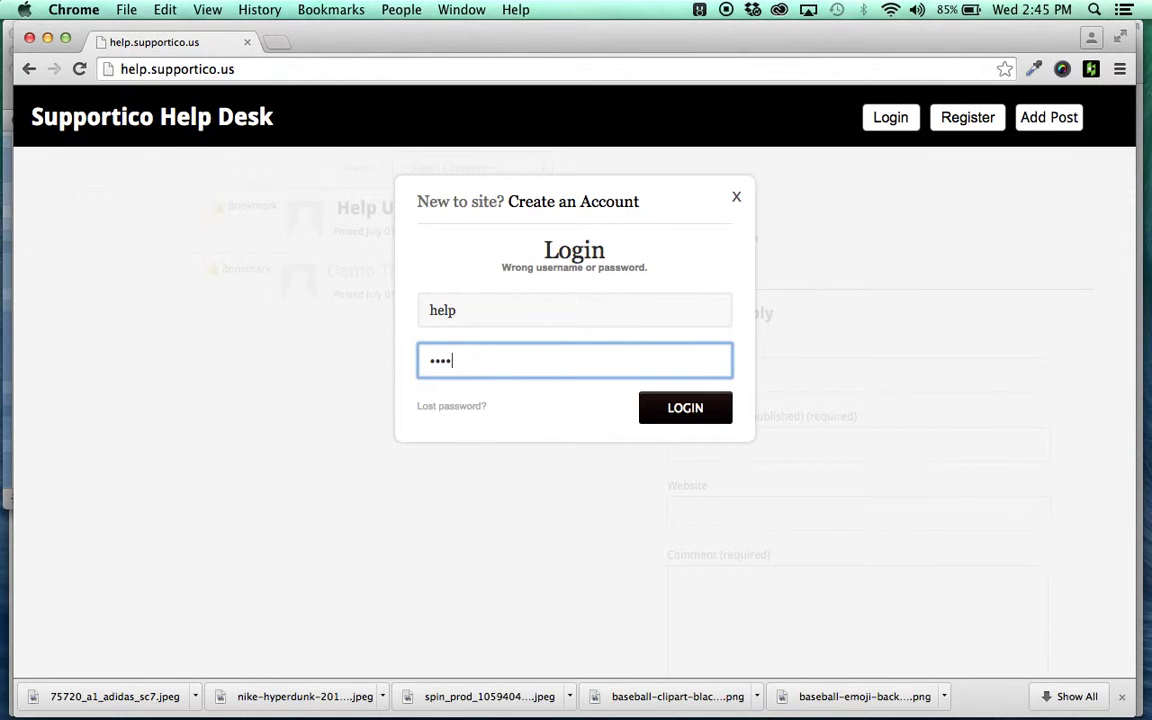
pyautogui.write('••••••')
pyautogui.press('Return')
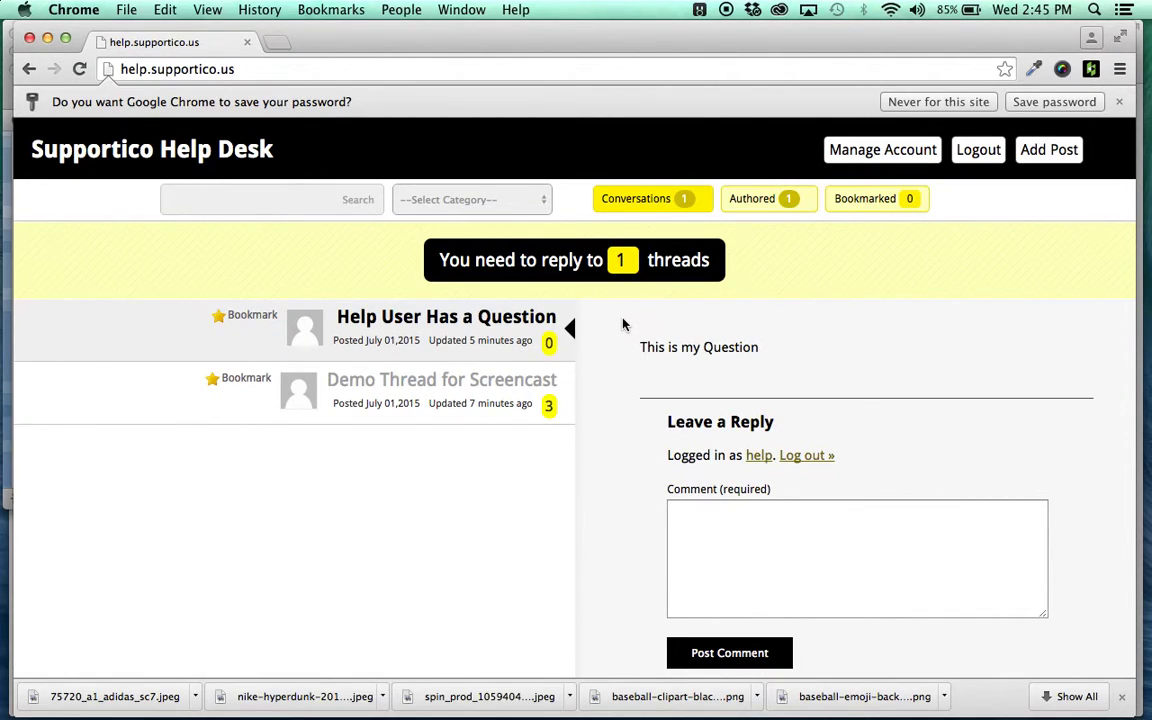
# - Open the Demo Thread's reply notice via the yellow '1' badge, review its replies, and ignore it
pyautogui.click(520, 386)
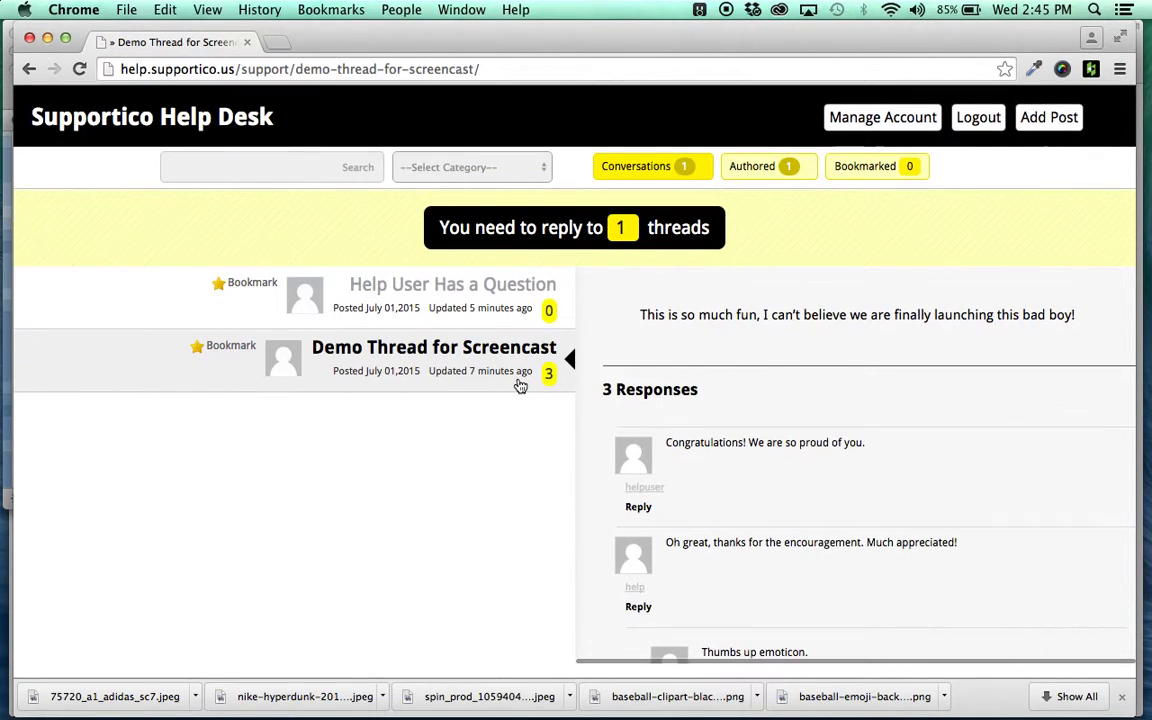
pyautogui.click(621, 234)
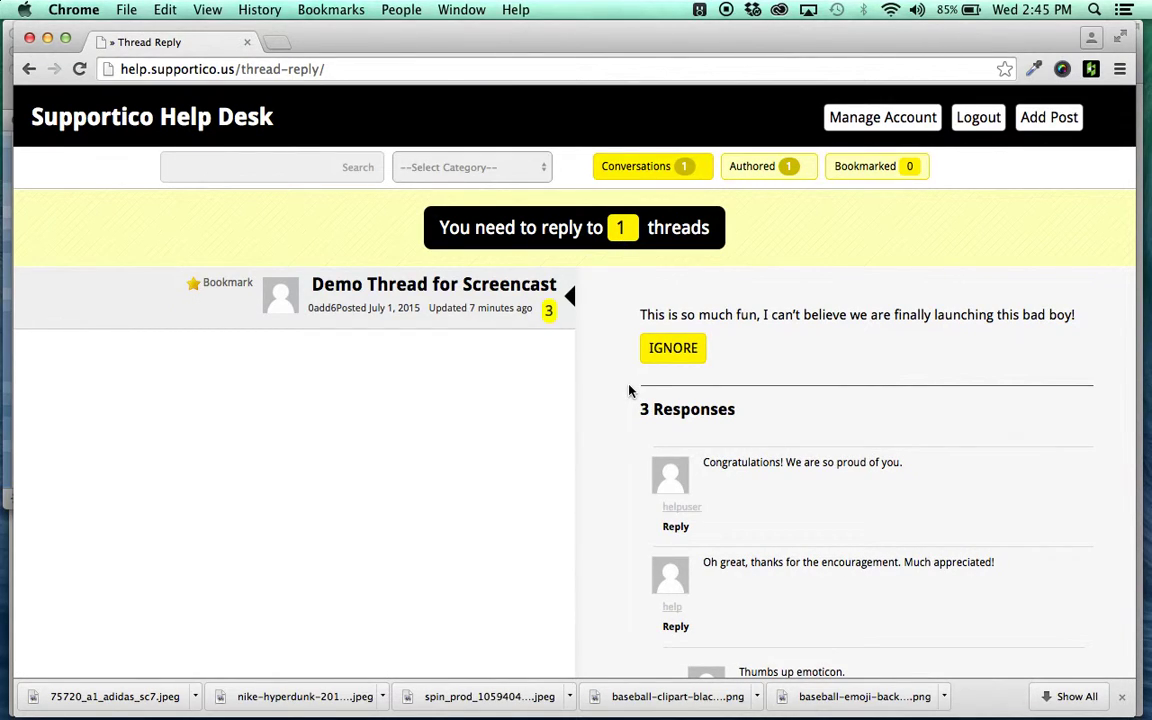
pyautogui.scroll(-5, 825, 360)
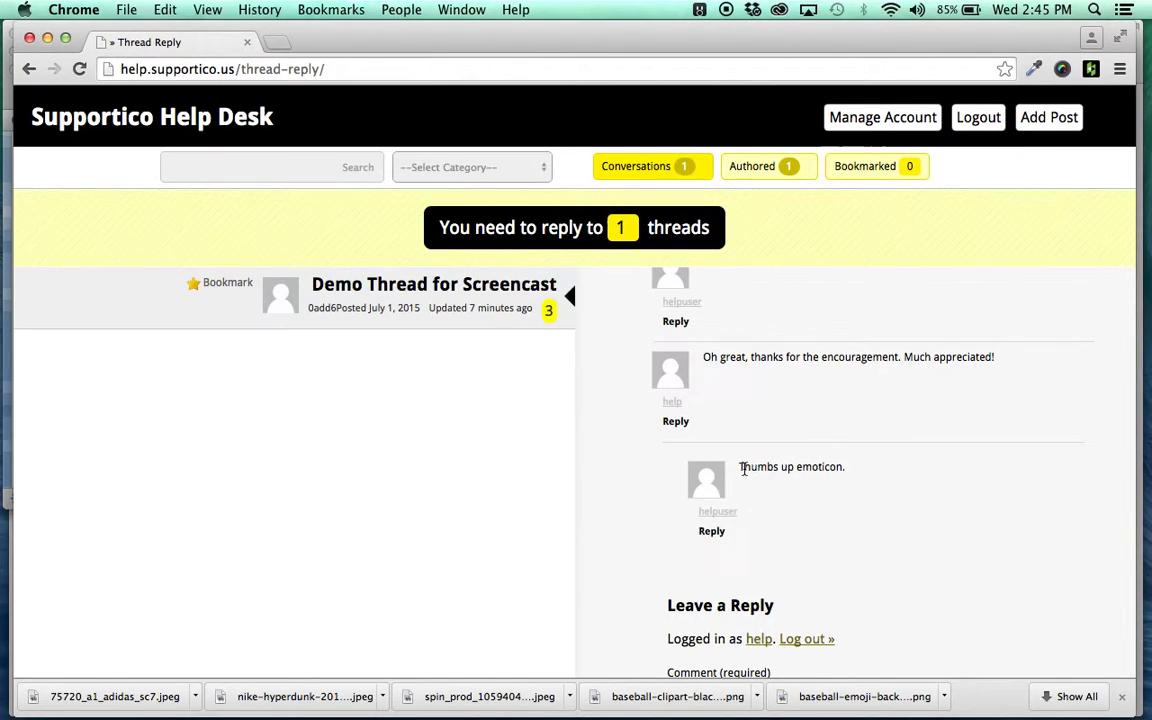
pyautogui.moveTo(741, 467); pyautogui.dragTo(848, 466)
pyautogui.click(881, 493)
pyautogui.scroll(3, 881, 494)
pyautogui.click(674, 297)
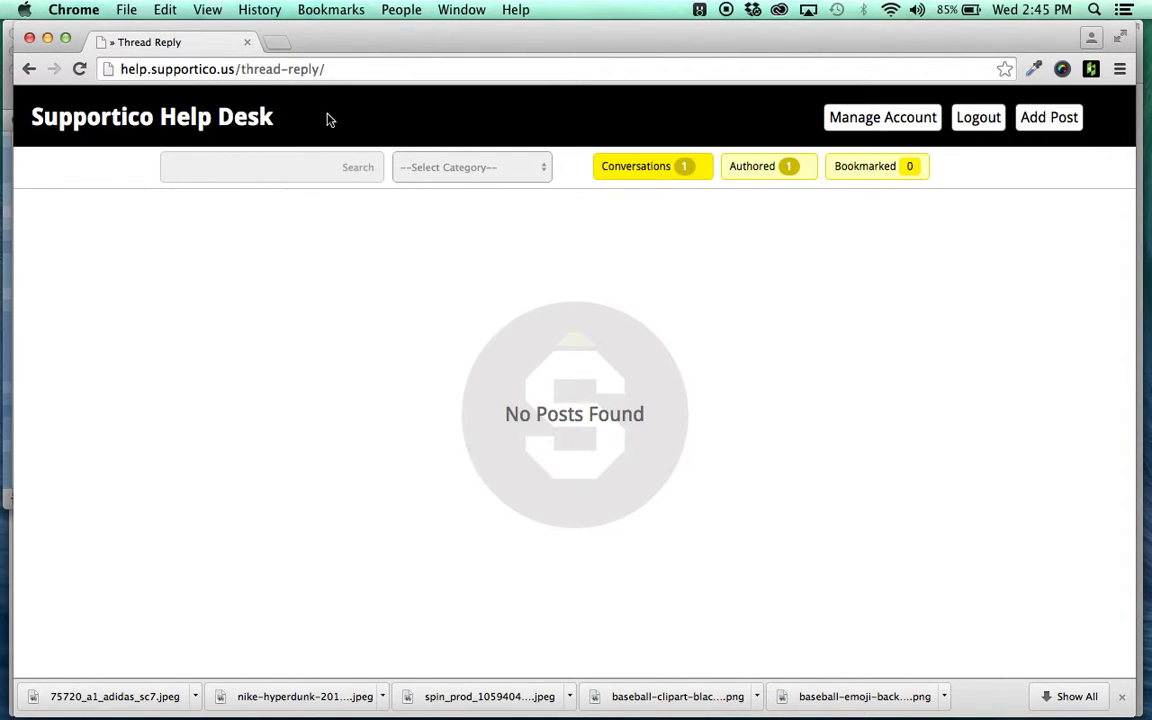
# - Highlight 'thread-reply' in the page address, then deselect it
pyautogui.doubleClick(265, 69)
pyautogui.moveTo(265, 69); pyautogui.dragTo(320, 69)
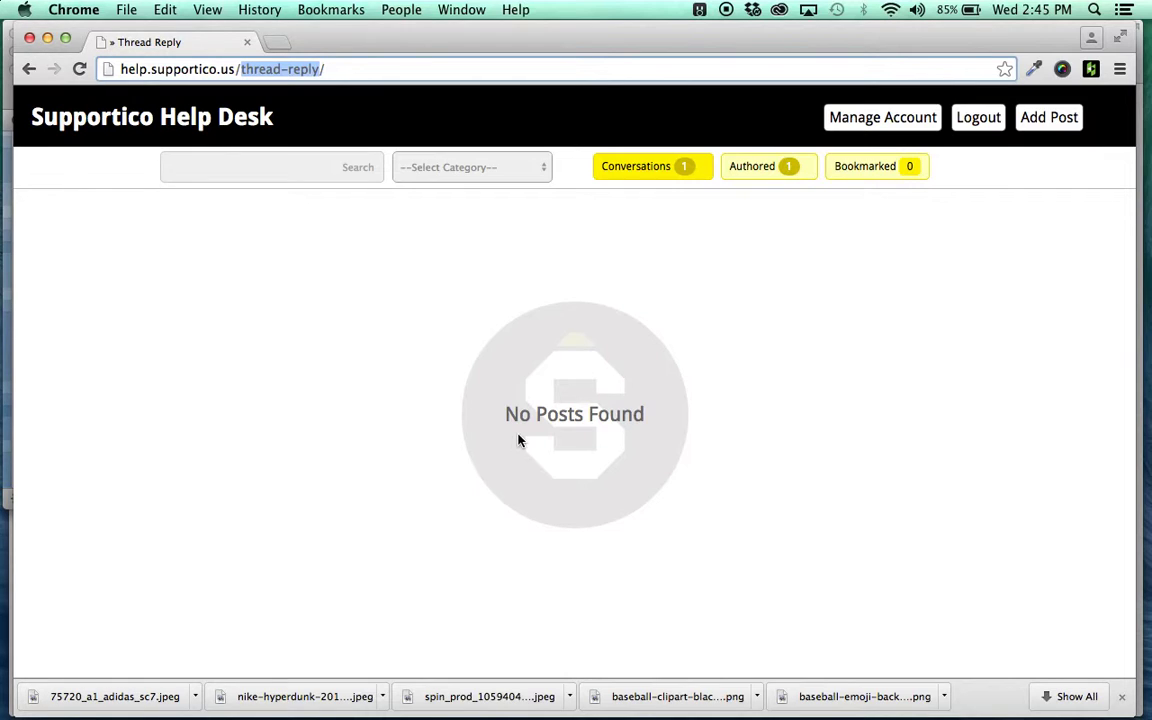
pyautogui.click(458, 331)
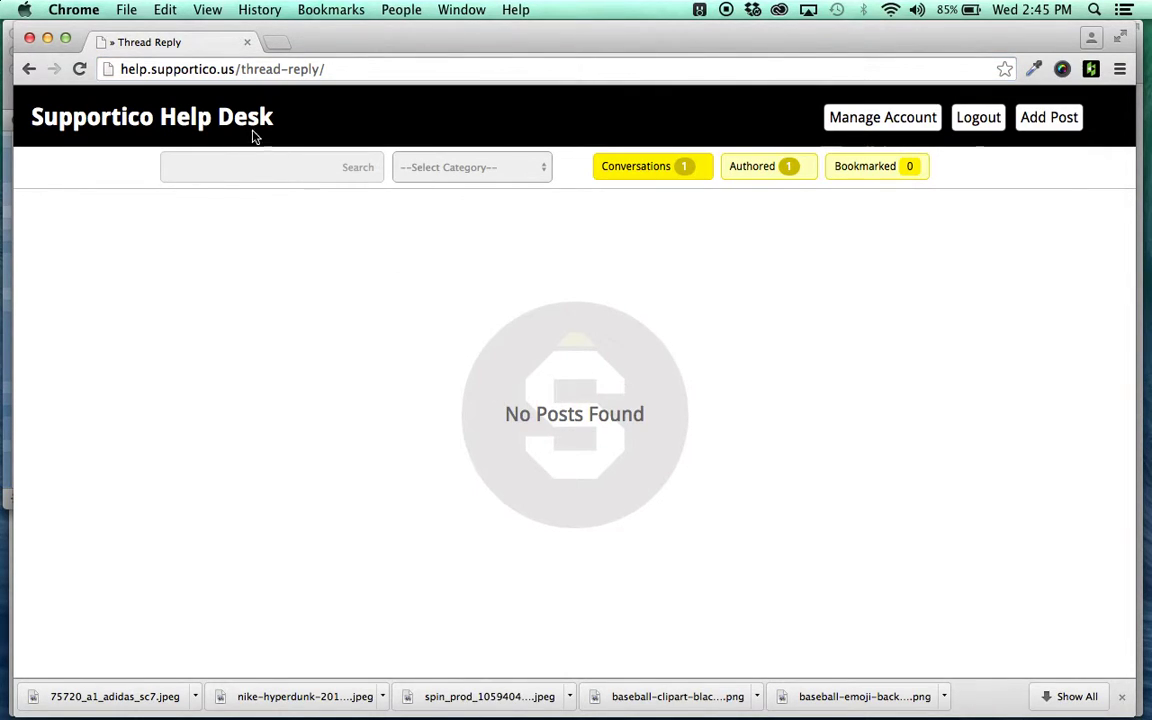
# - Return to the main thread list via the Supportico Help Desk title link
pyautogui.click(213, 115)
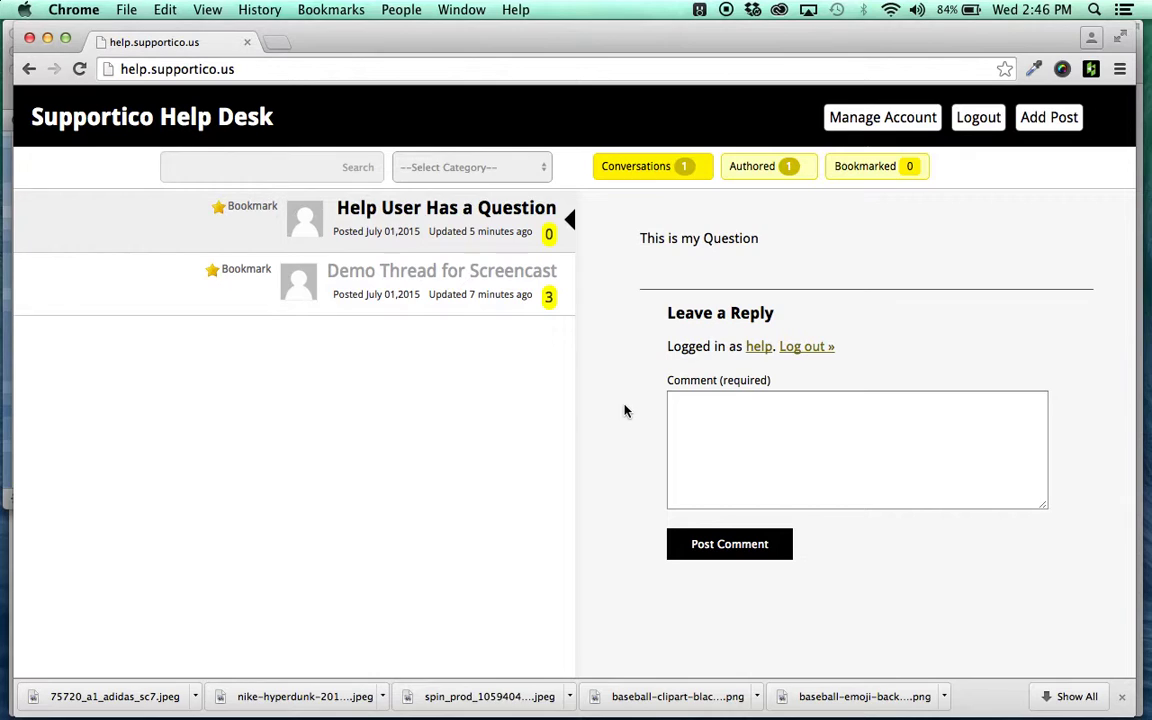
pyautogui.click(175, 68)
pyautogui.press('BackSpace')
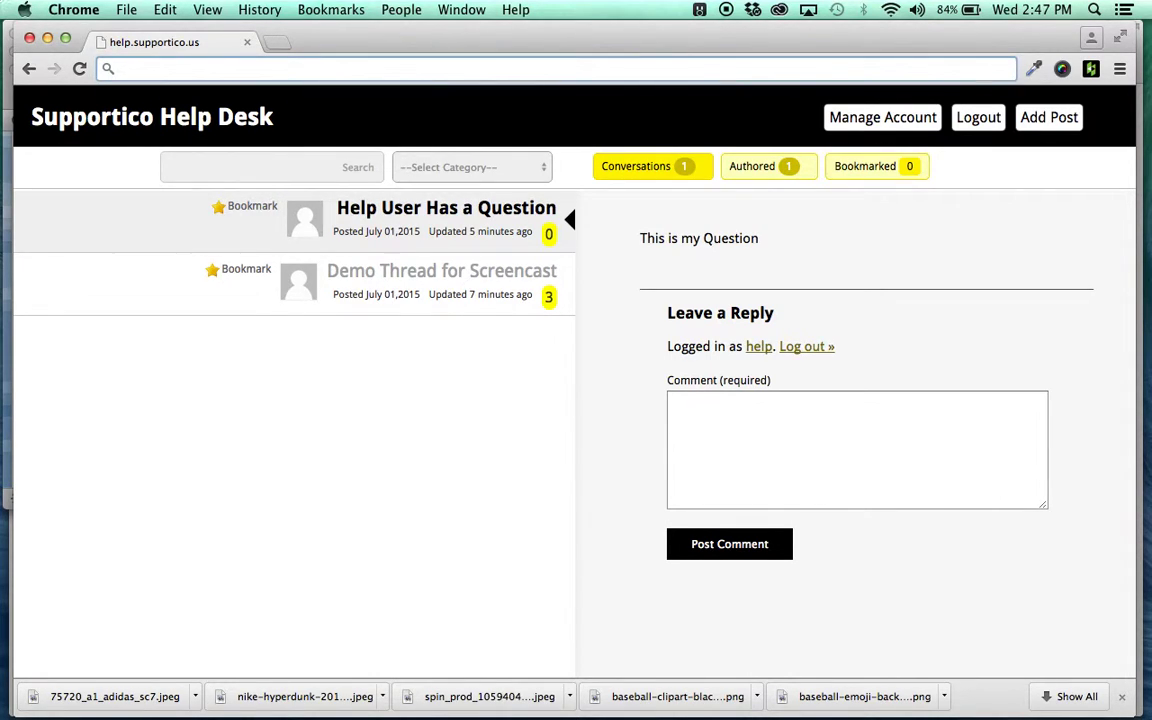
pyautogui.write('suupp')
pyautogui.press('BackSpace')
pyautogui.press('BackSpace')
pyautogui.press('BackSpace')
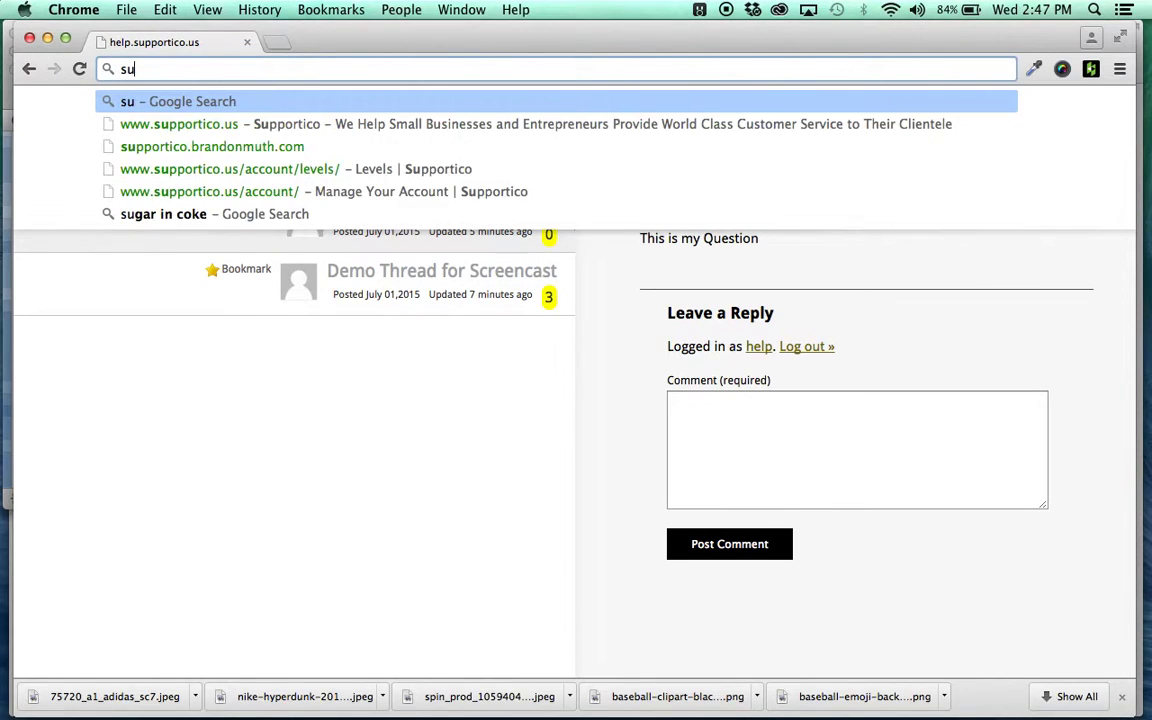
pyautogui.write('pportico.us')
pyautogui.press('Return')
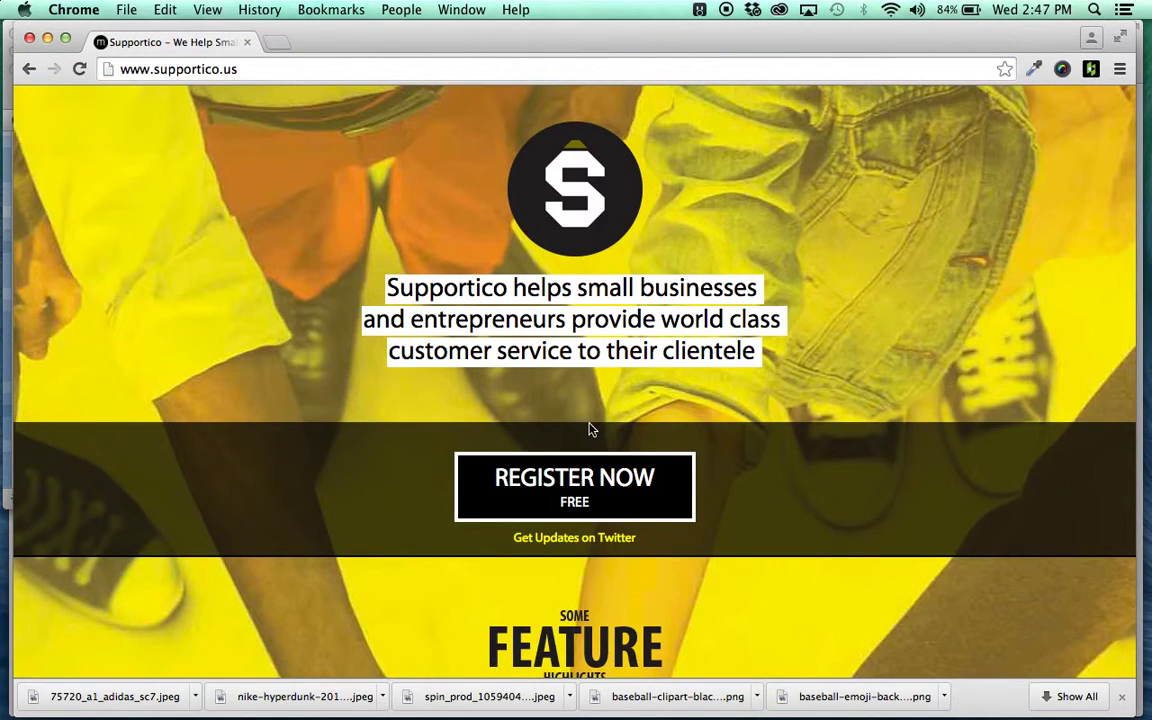
# - Scroll through the homepage to review its tagline, feature highlights and $12/month pricing
pyautogui.scroll(-5, 632, 399)
pyautogui.scroll(4, 632, 399)
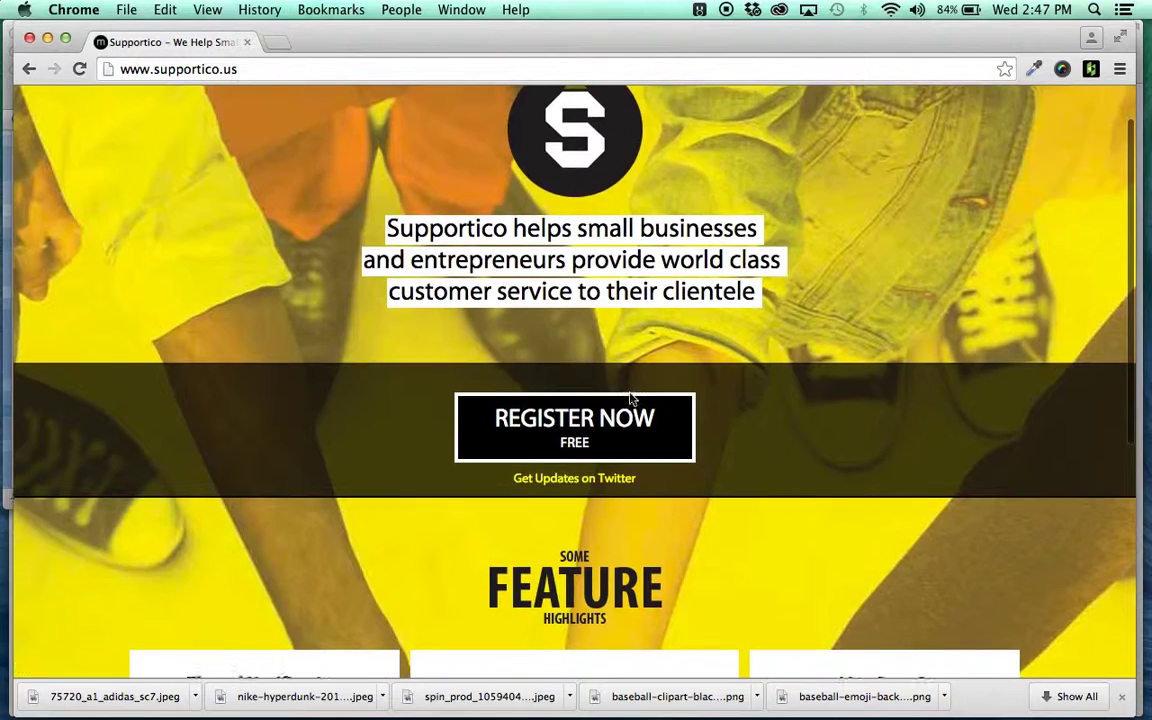
pyautogui.scroll(-5, 630, 399)
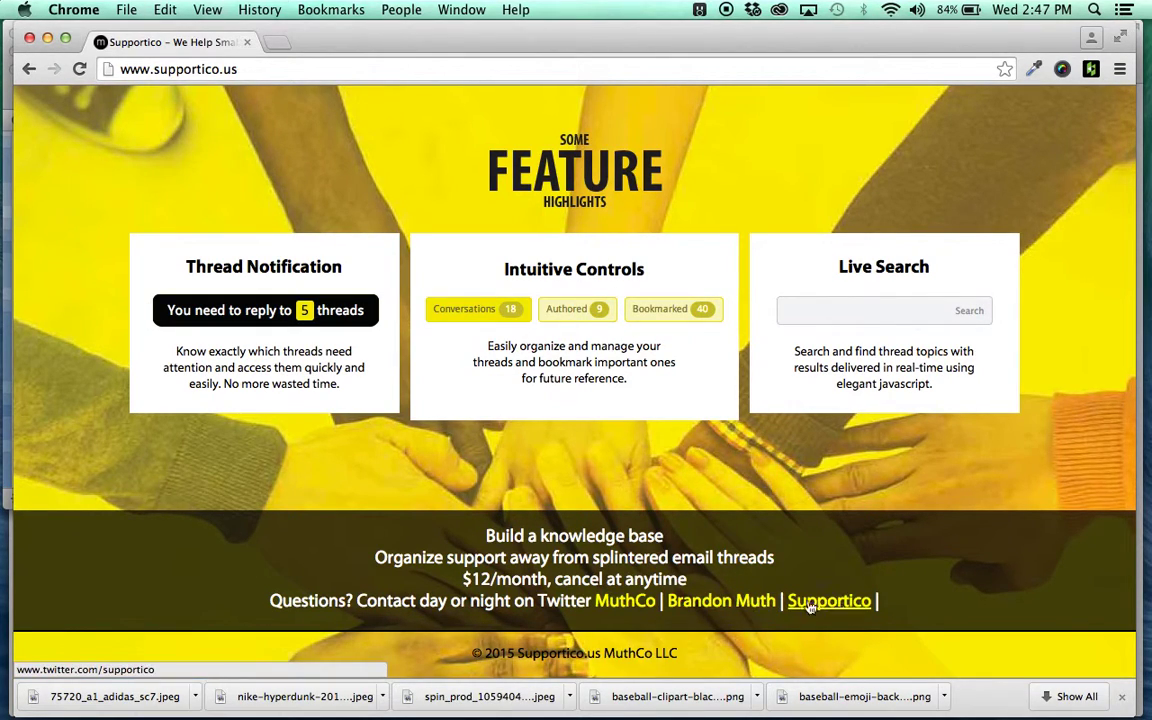
pyautogui.scroll(3, 690, 608)
pyautogui.scroll(5, 694, 608)
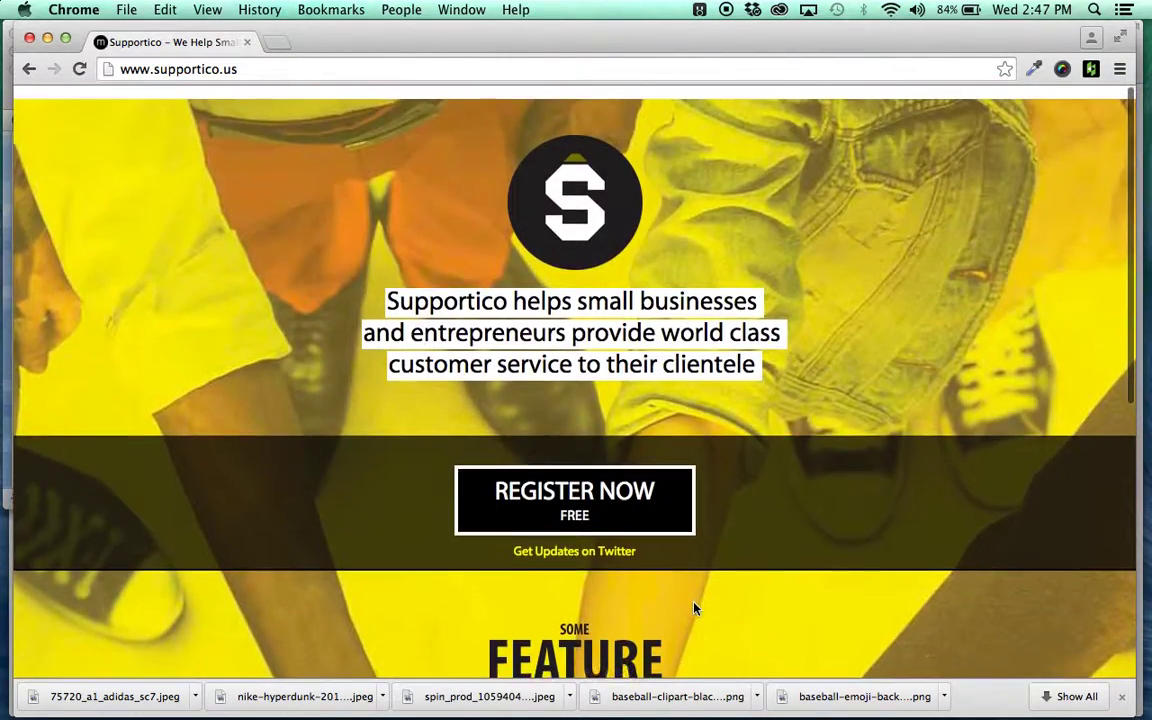
pyautogui.scroll(-6, 807, 481)
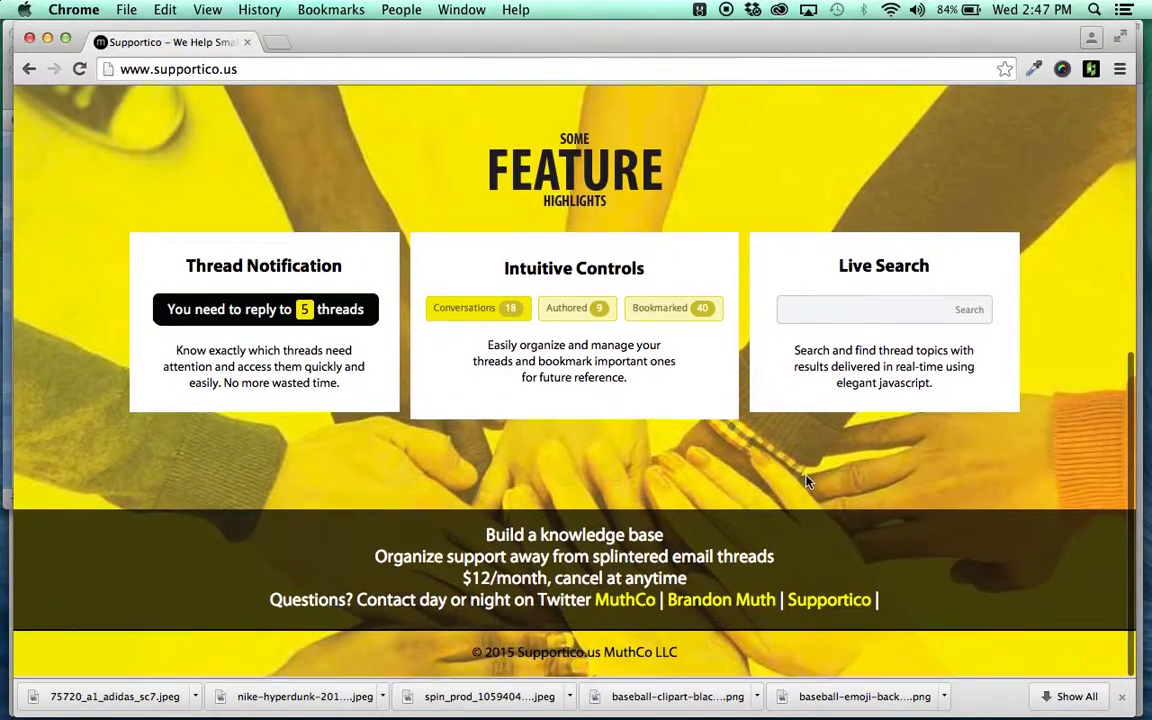
pyautogui.scroll(8, 807, 481)
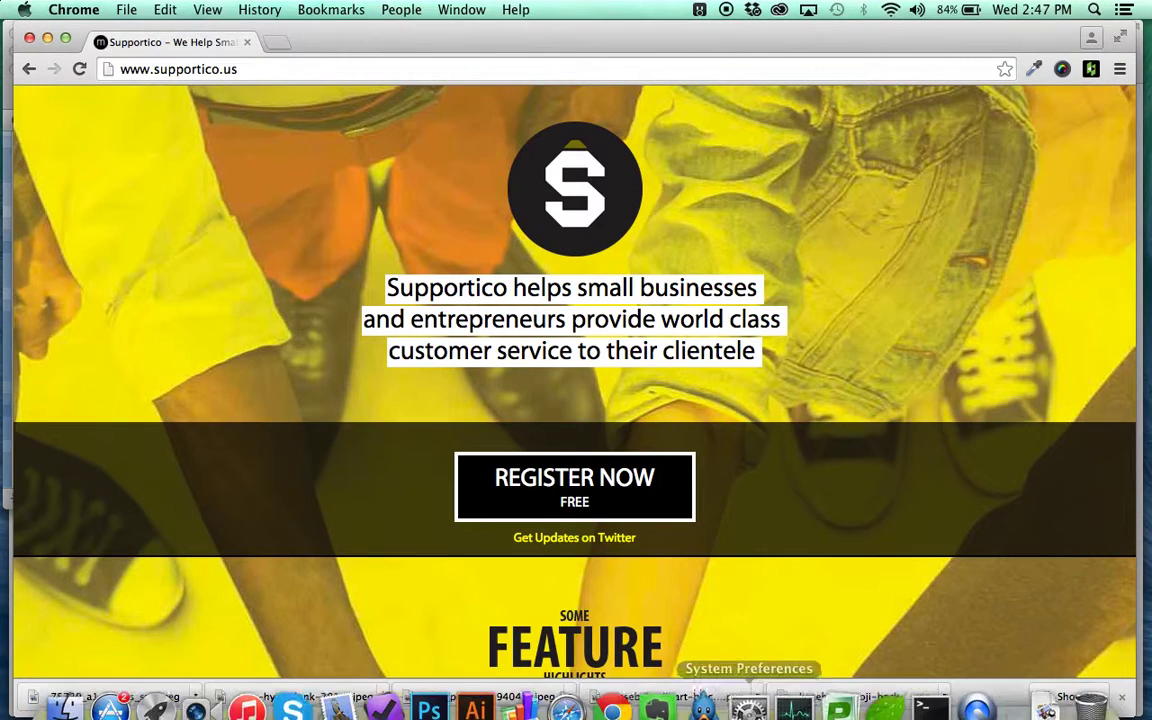